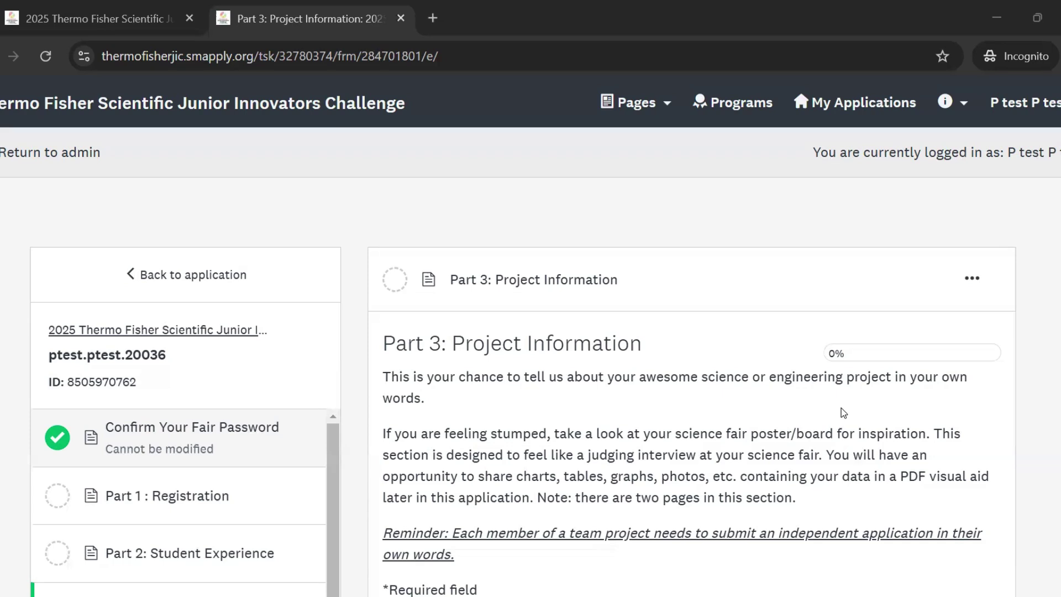
# - Look through the Part 3: Project Information form, from its instructions and category choices to the project title section
pyautogui.scroll(-15, 1033, 503)
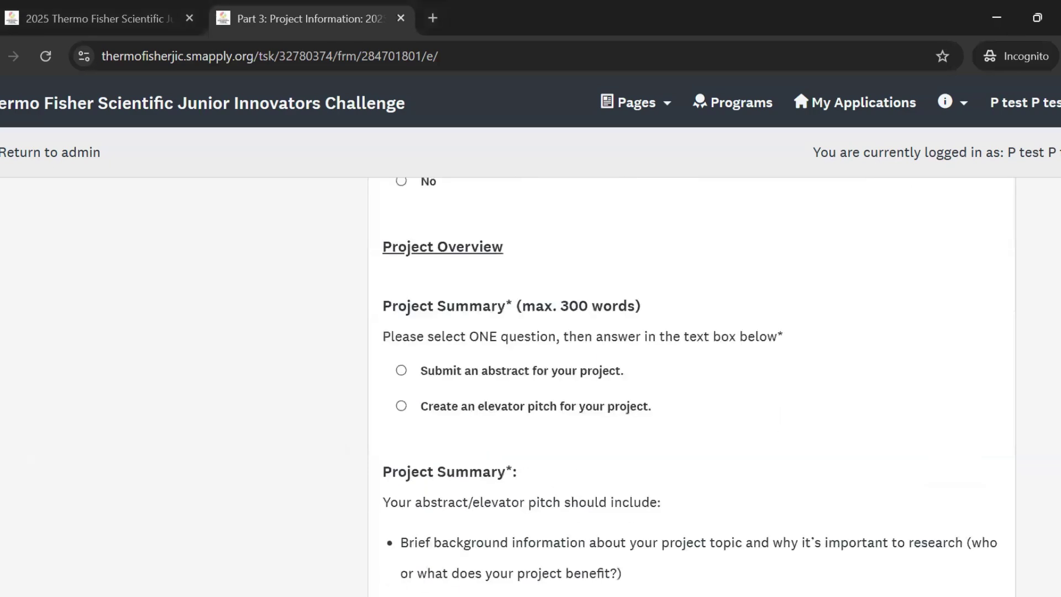
pyautogui.scroll(-6, 1039, 547)
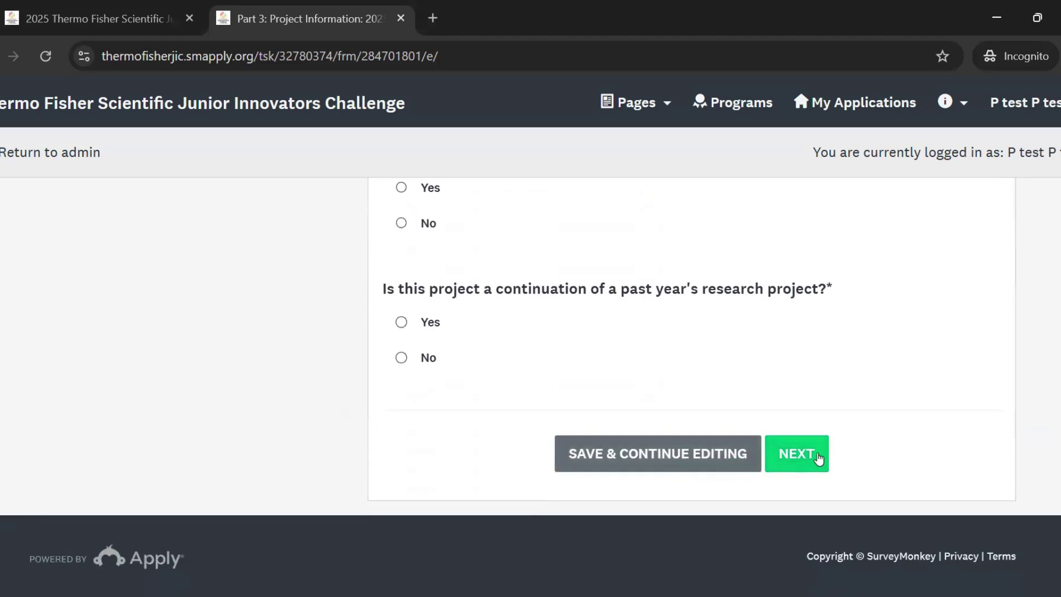
pyautogui.click(798, 466)
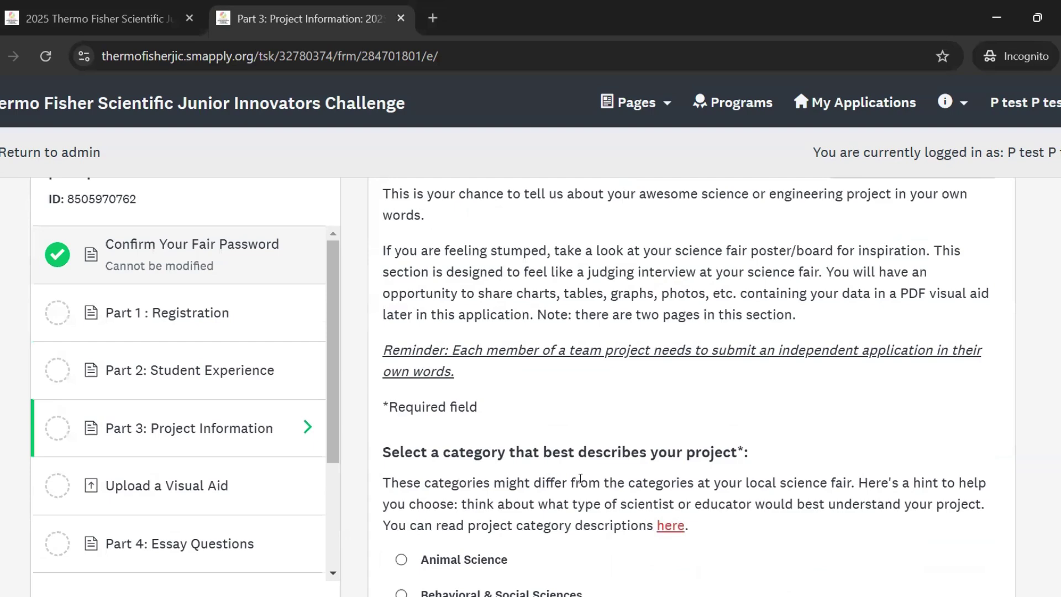
pyautogui.scroll(-3, 580, 478)
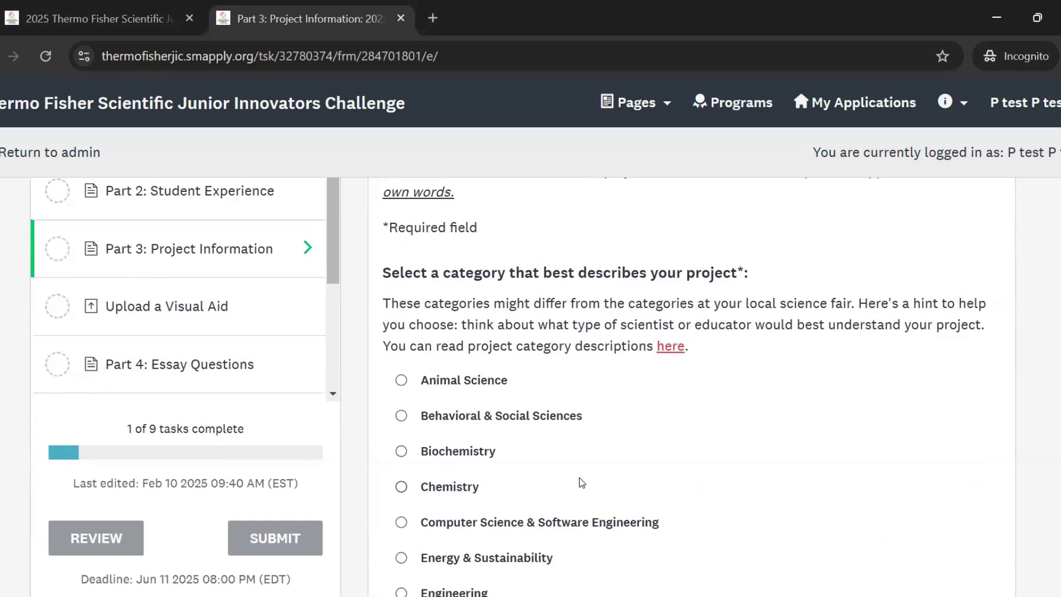
pyautogui.scroll(-2, 579, 478)
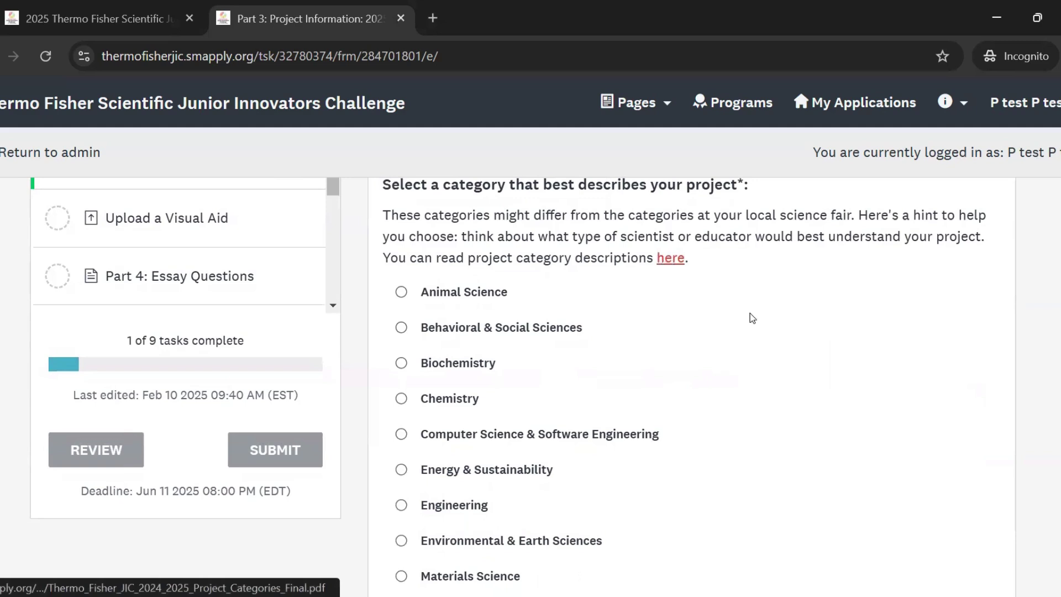
pyautogui.scroll(-4, 665, 270)
pyautogui.scroll(-7, 664, 298)
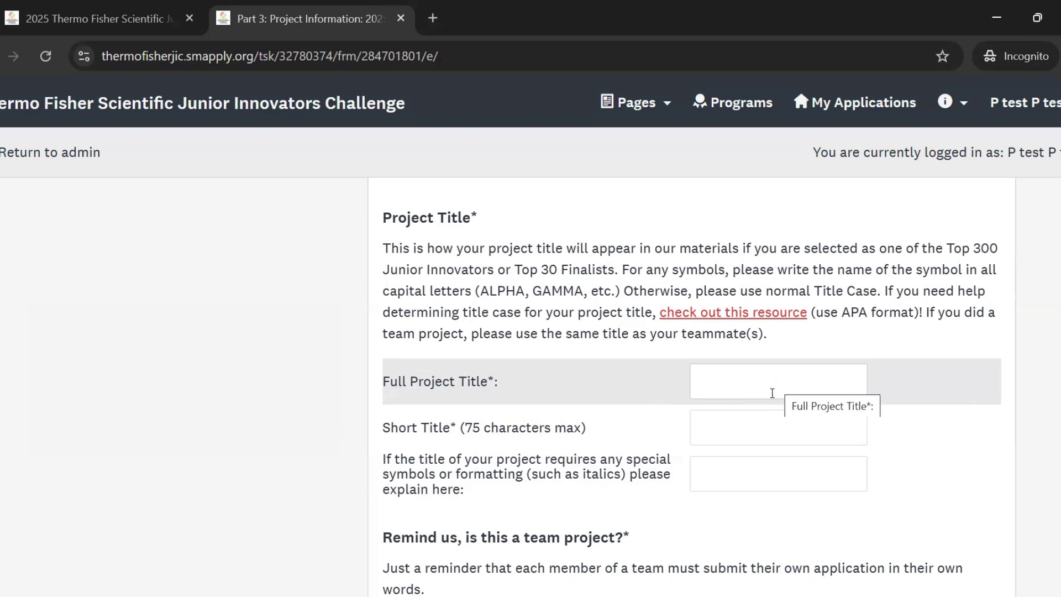
# - Enter "plant species" as the full project title
pyautogui.scroll(-2, 986, 309)
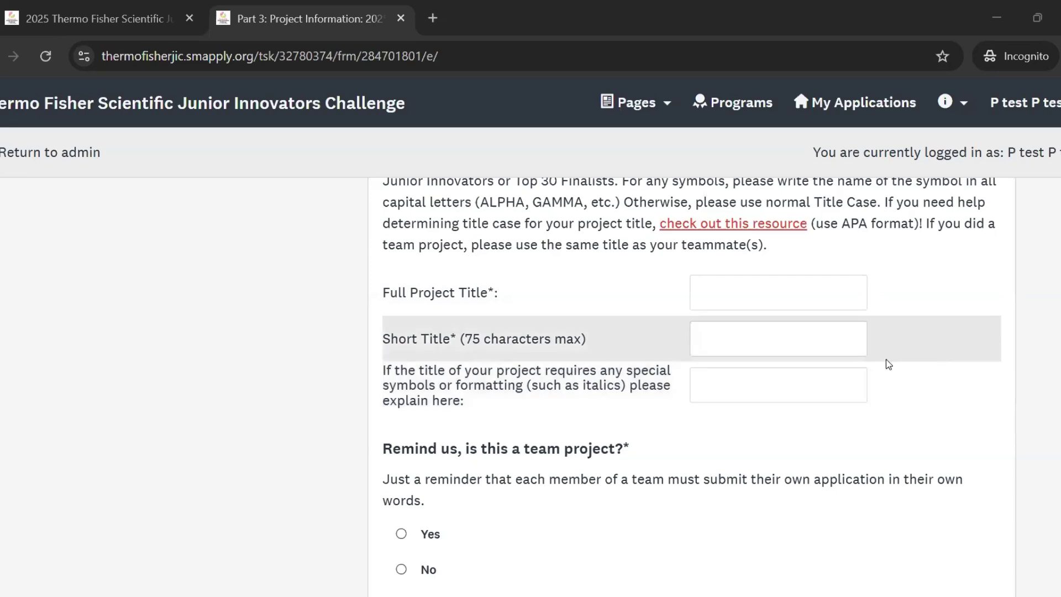
pyautogui.click(858, 300)
pyautogui.write('plant')
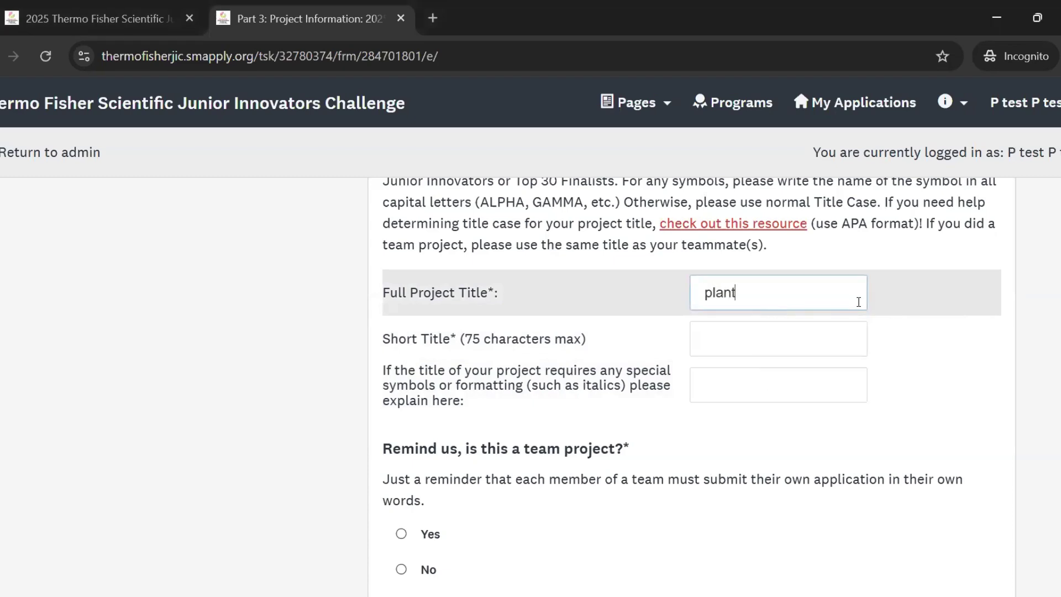
pyautogui.write(' species')
# - Explain the title's special formatting with the note "plant species should be in italics"
pyautogui.scroll(1, 691, 303)
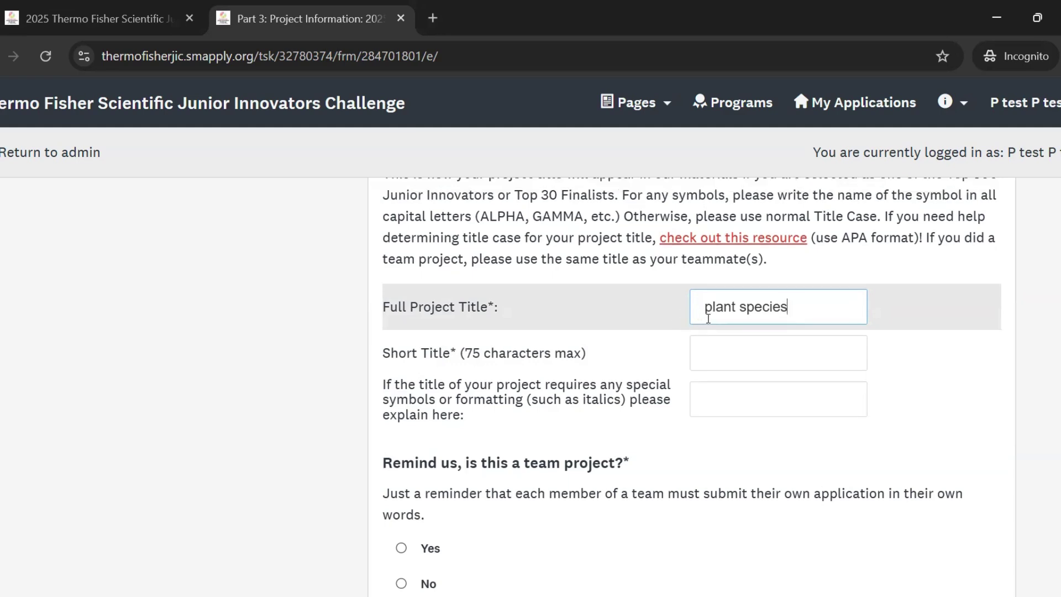
pyautogui.click(806, 397)
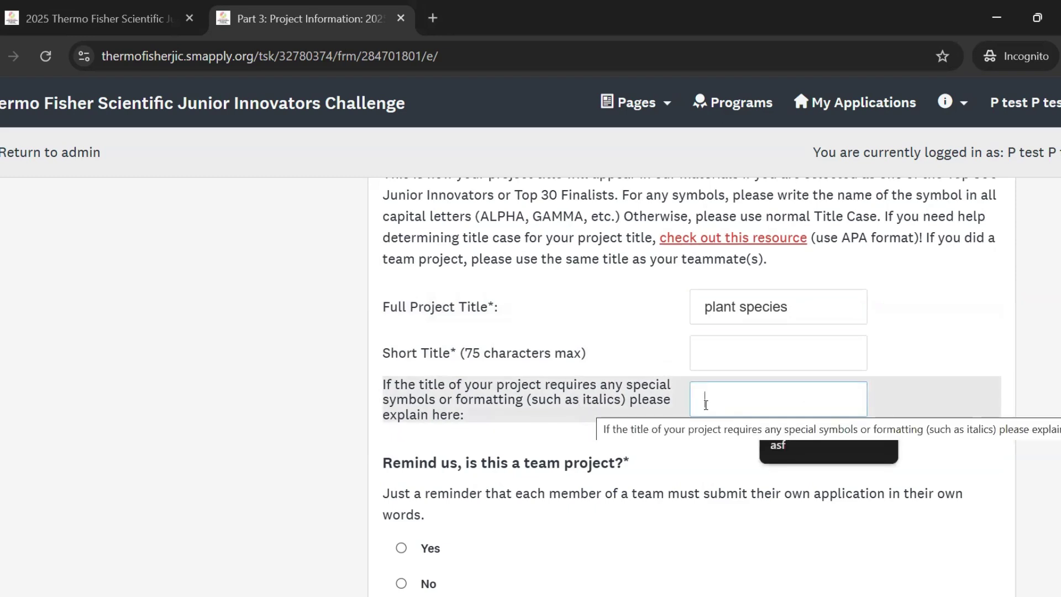
pyautogui.write('plant spe')
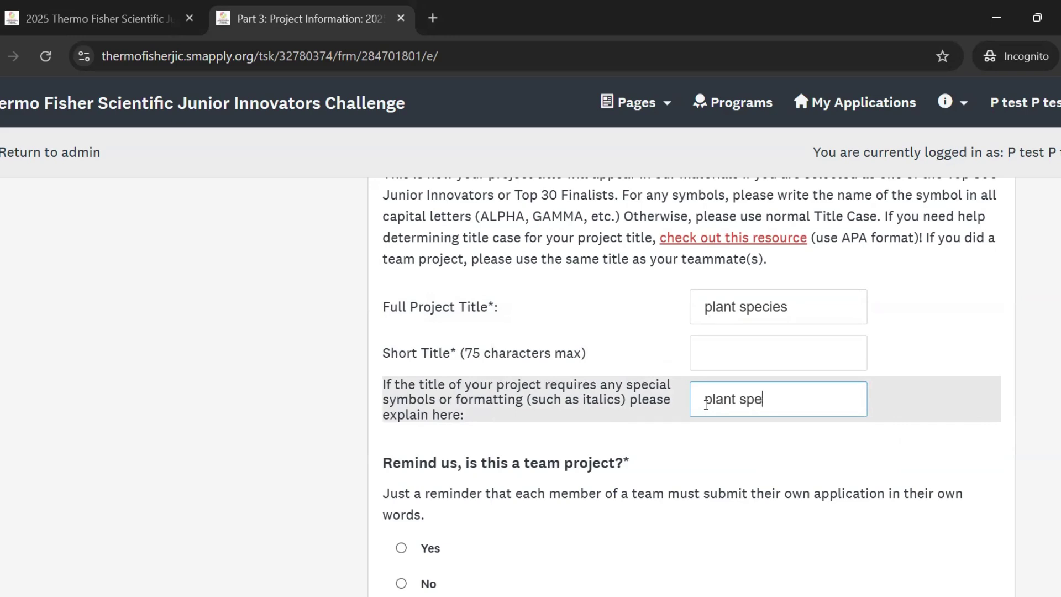
pyautogui.write('cies should be in italics')
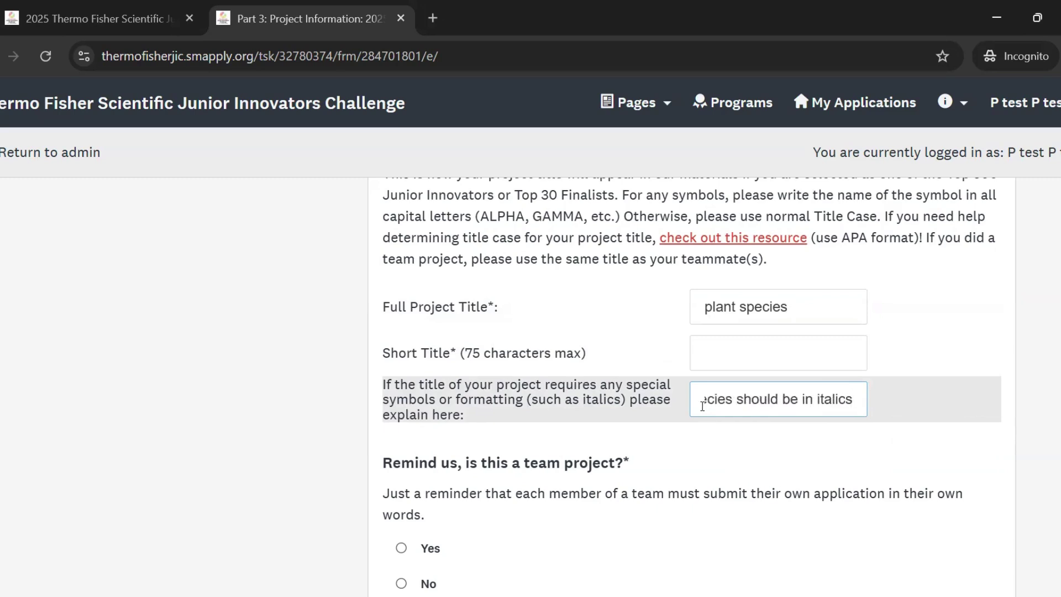
pyautogui.click(884, 417)
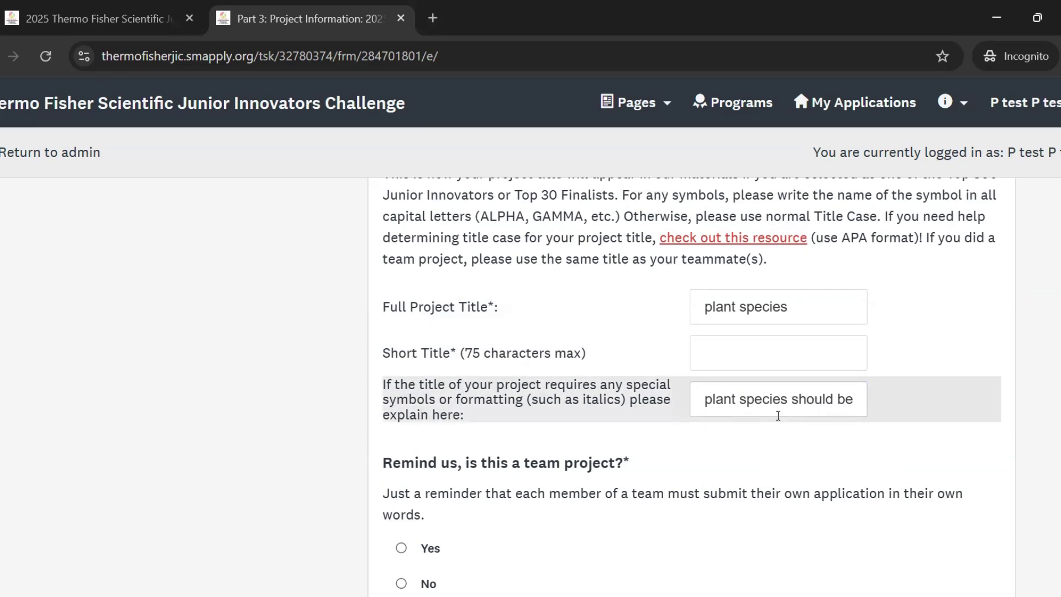
# - Review the team project question and the Project Summary requirements, and check the word limit of the summary answer
pyautogui.scroll(-3, 790, 469)
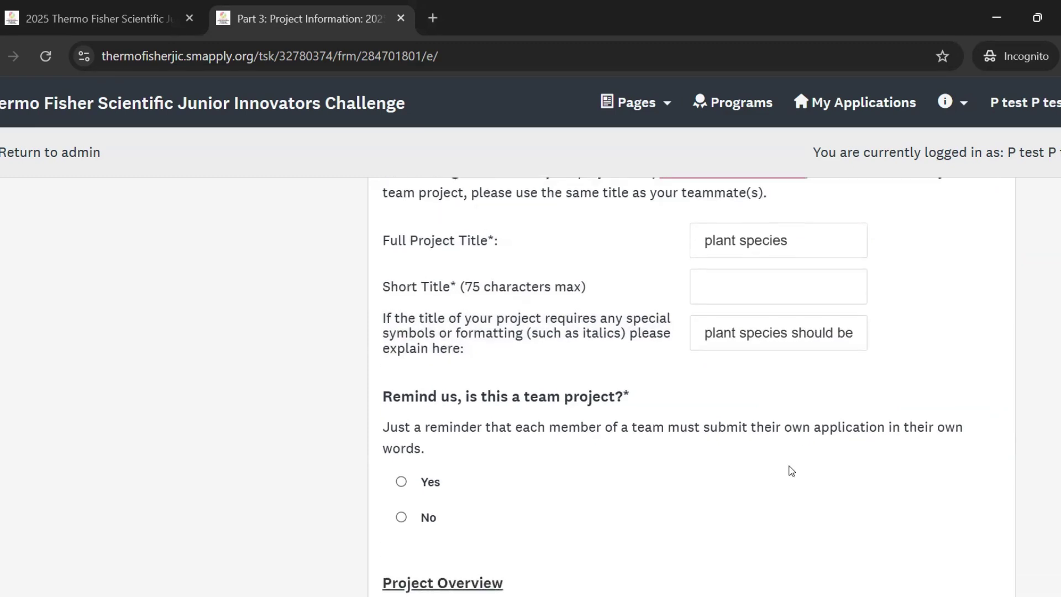
pyautogui.scroll(-1, 638, 403)
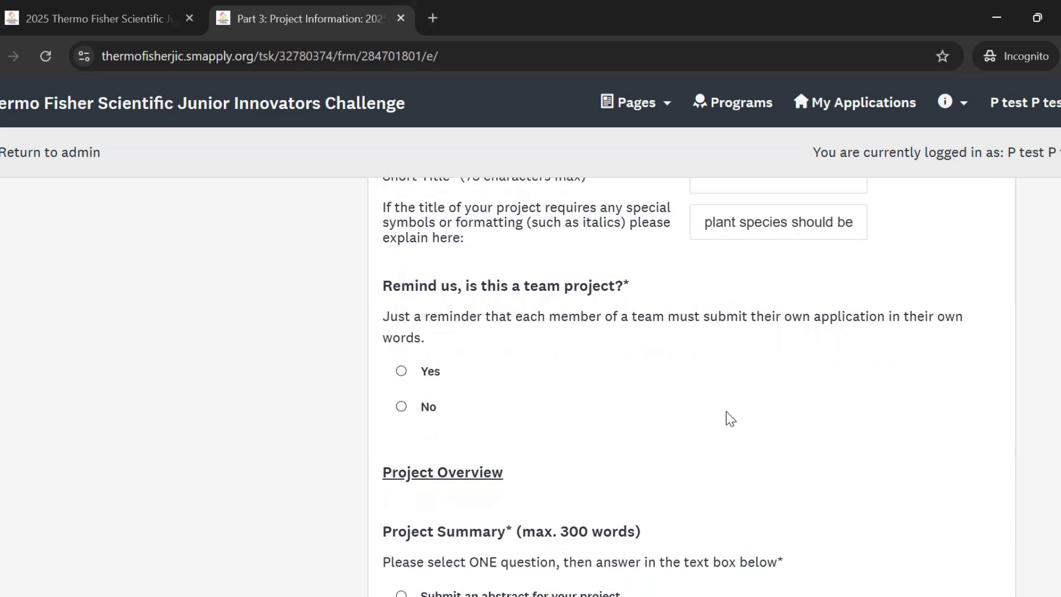
pyautogui.scroll(-5, 742, 484)
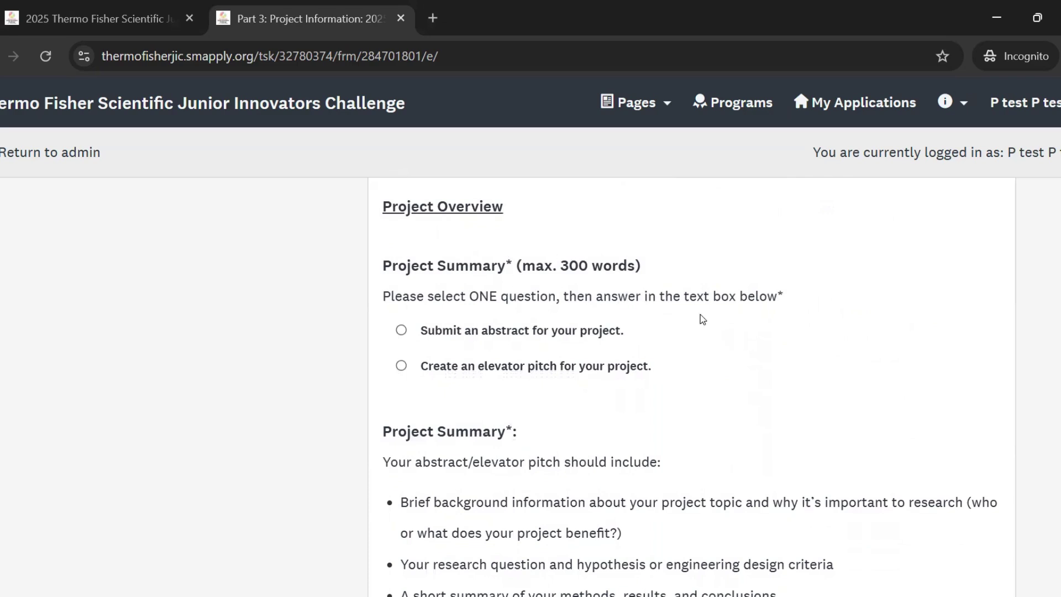
pyautogui.scroll(-3, 684, 363)
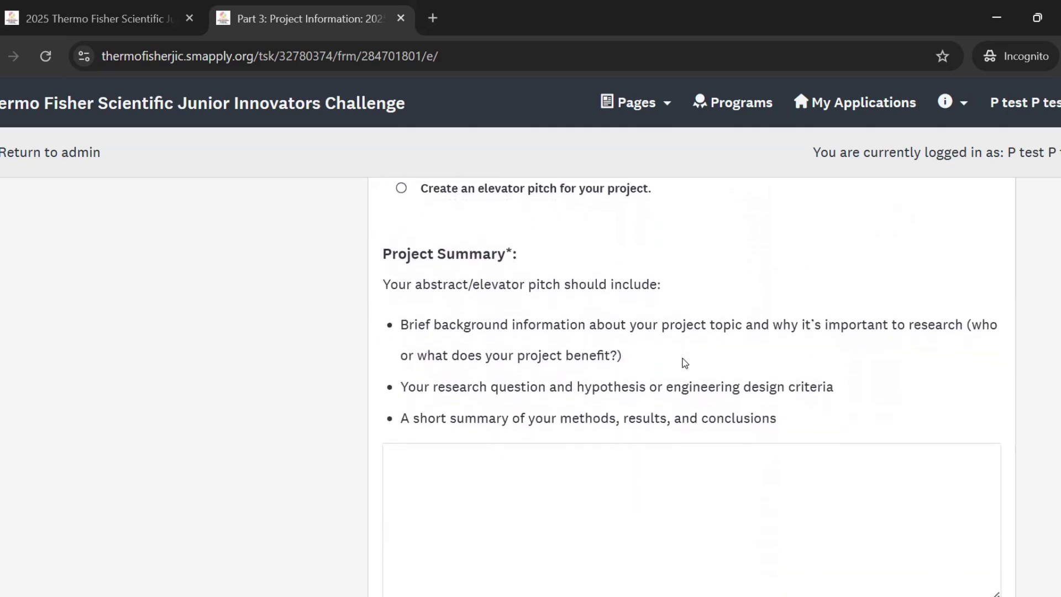
pyautogui.scroll(-2, 684, 363)
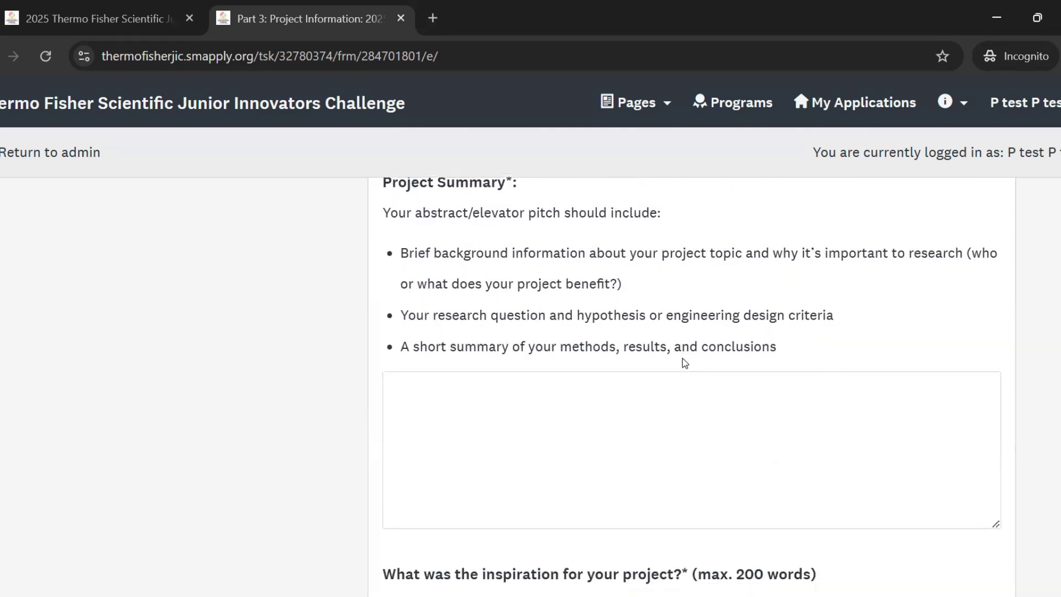
pyautogui.scroll(-1, 684, 363)
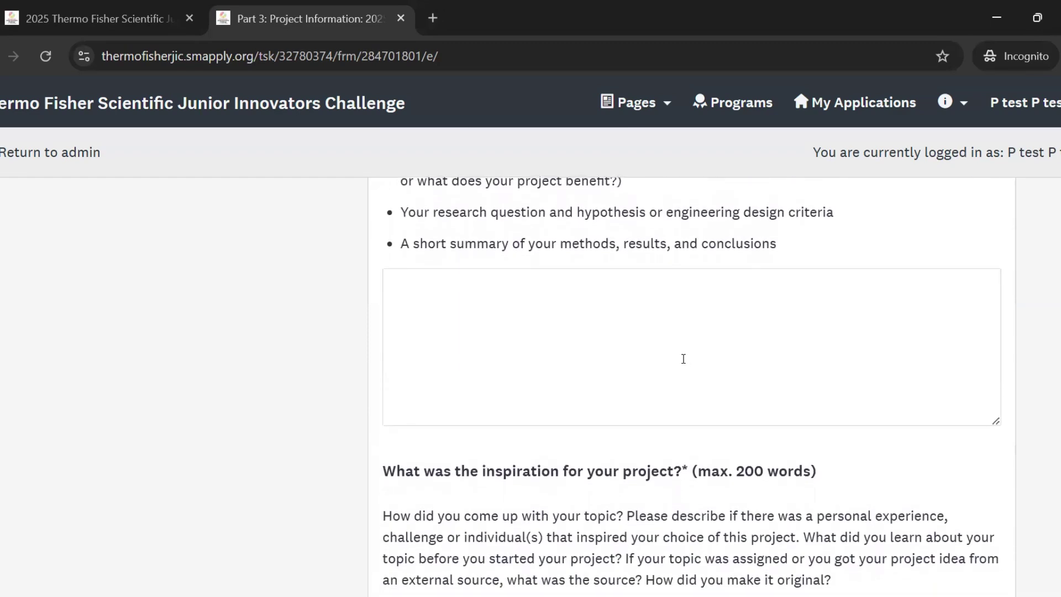
pyautogui.click(672, 412)
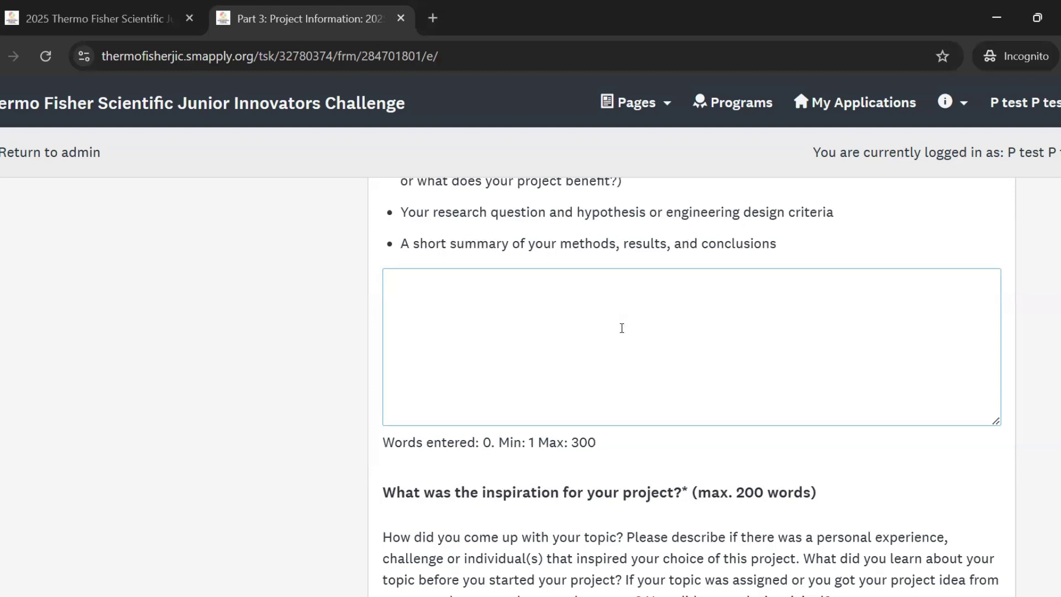
# - Choose "Create an elevator pitch for your project." as the Project Summary question to answer
pyautogui.scroll(3, 619, 323)
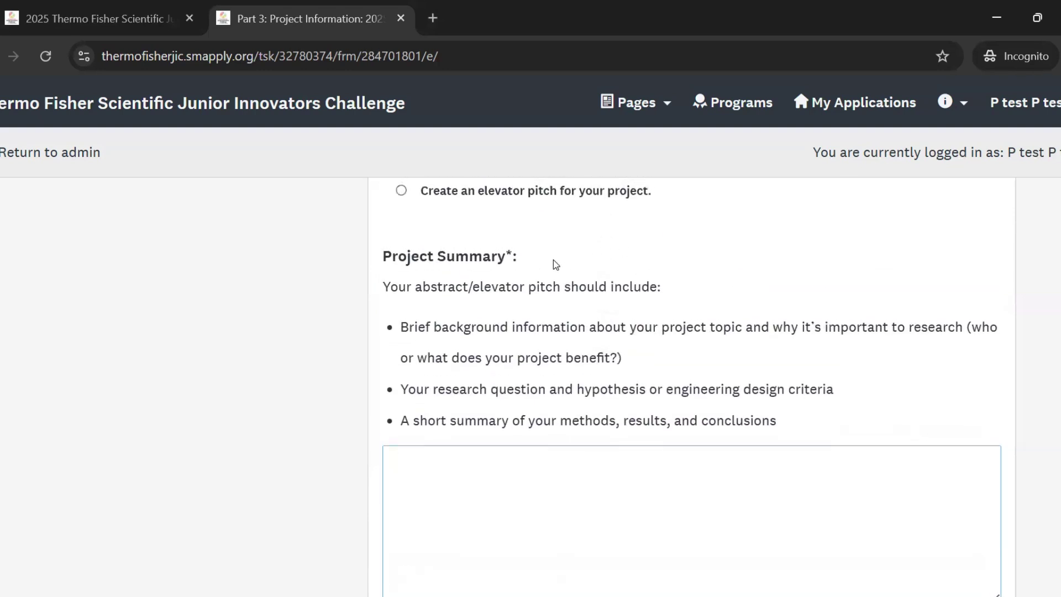
pyautogui.scroll(3, 551, 263)
pyautogui.scroll(3, 555, 274)
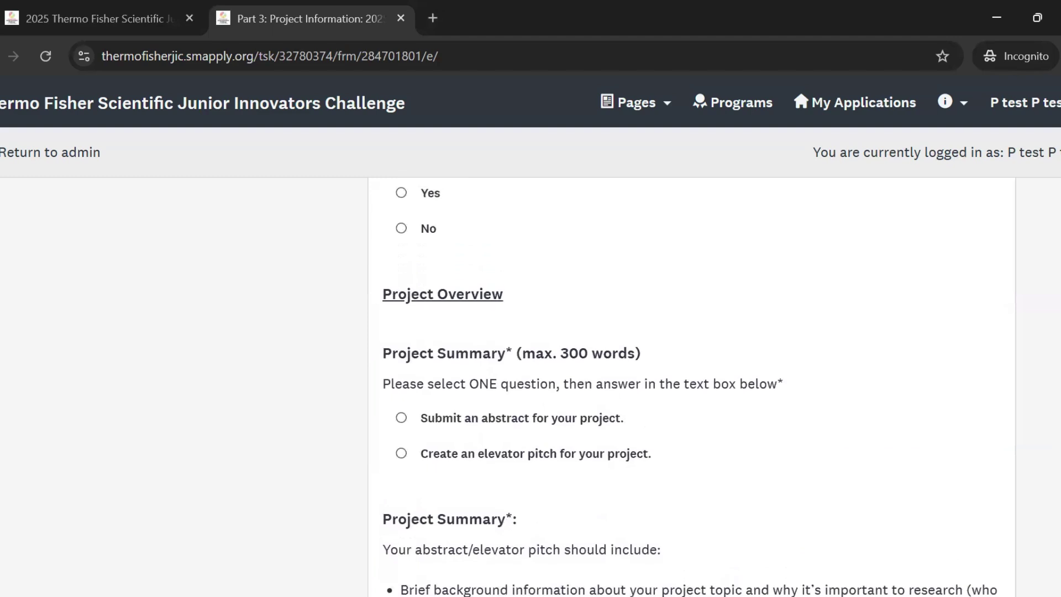
pyautogui.scroll(-1, 689, 390)
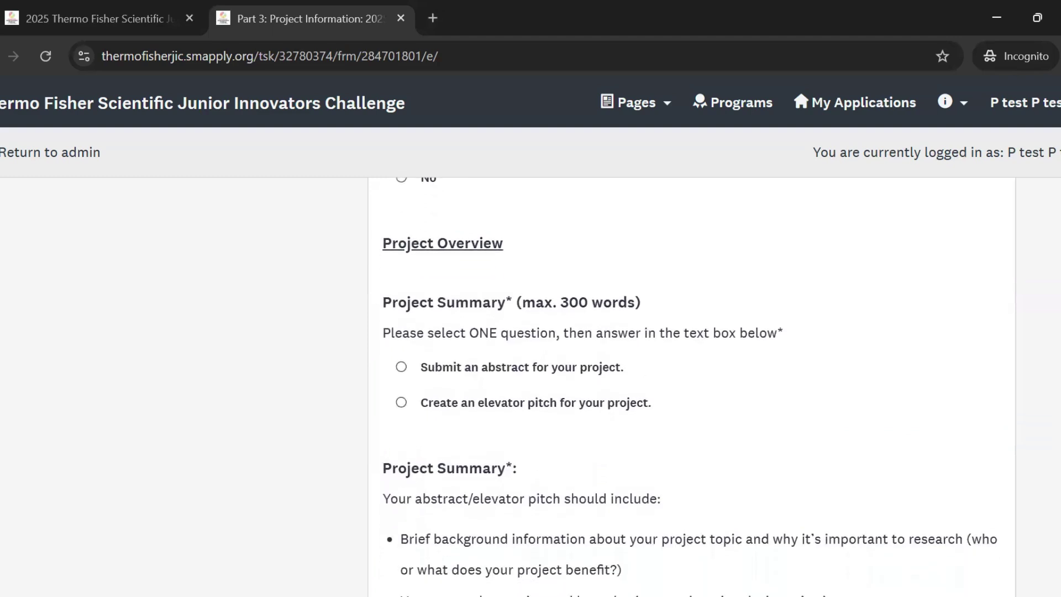
pyautogui.scroll(-1, 484, 389)
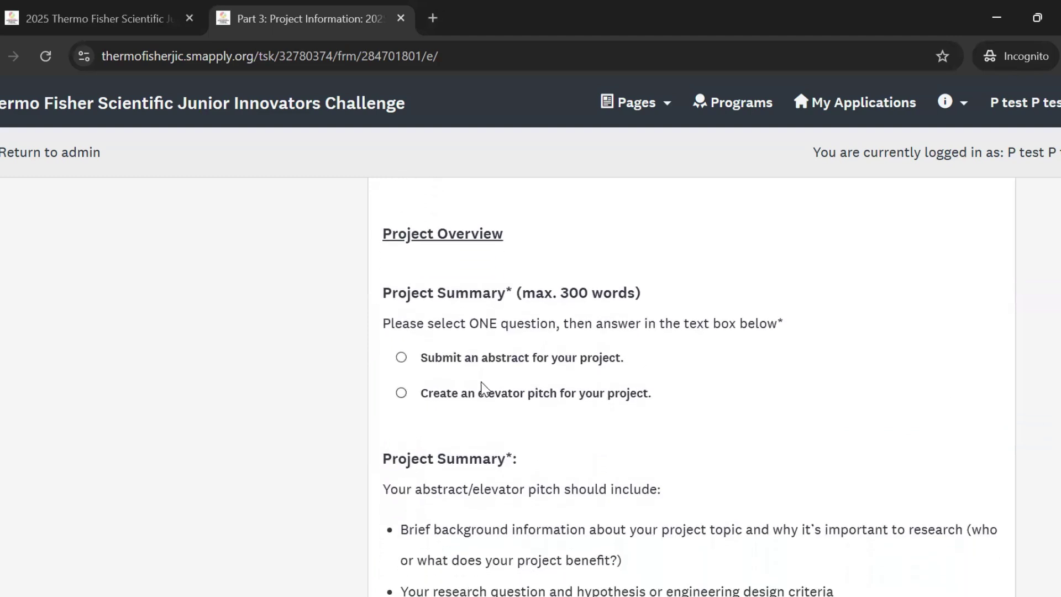
pyautogui.click(402, 360)
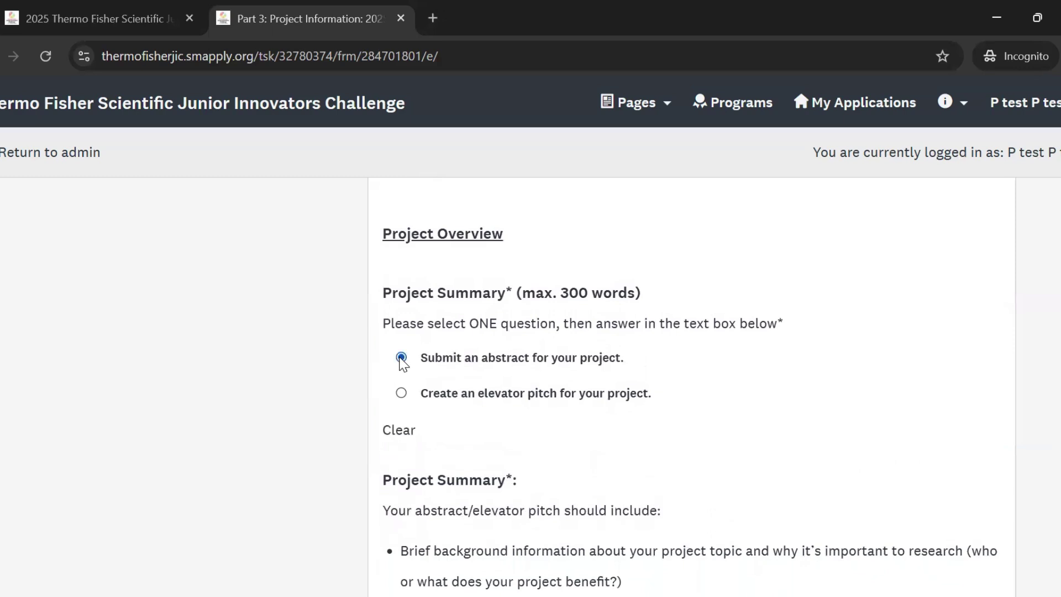
pyautogui.click(402, 393)
# - Review the Project Summary guidelines, the project inspiration question and the media permission question
pyautogui.scroll(-4, 611, 402)
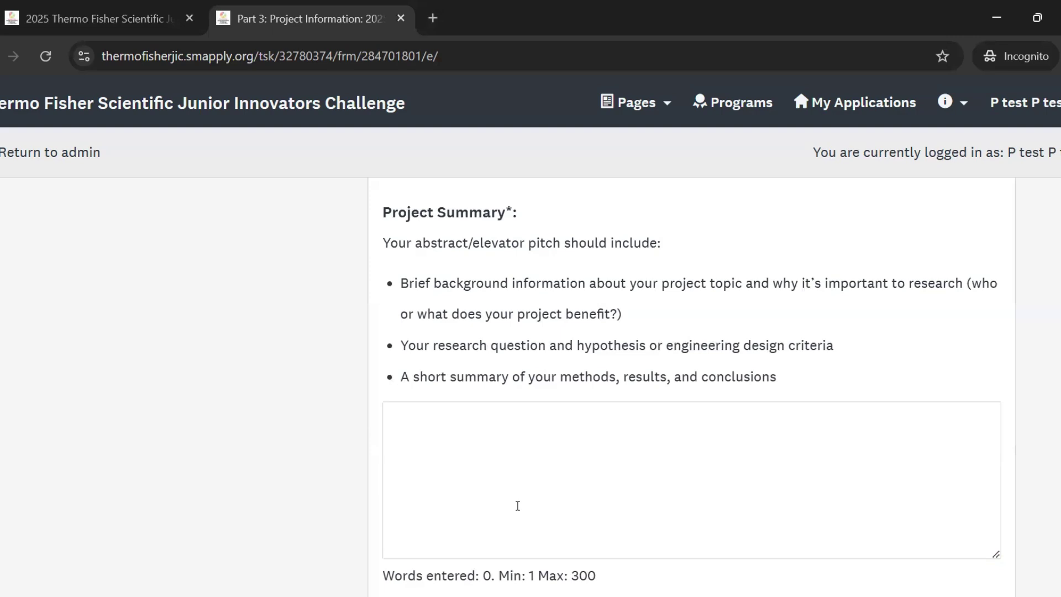
pyautogui.scroll(5, 517, 505)
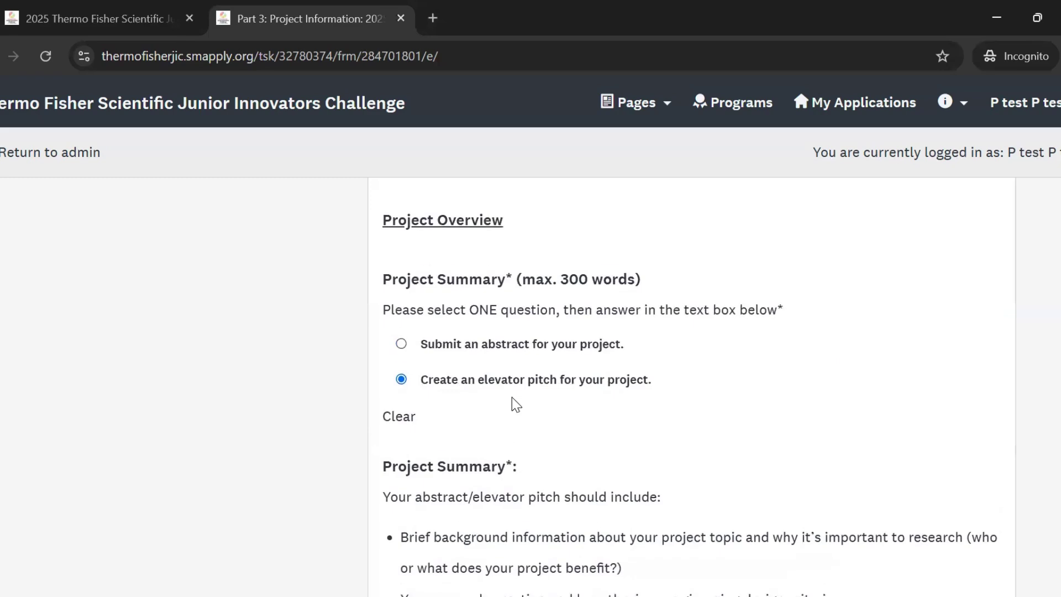
pyautogui.scroll(-10, 511, 481)
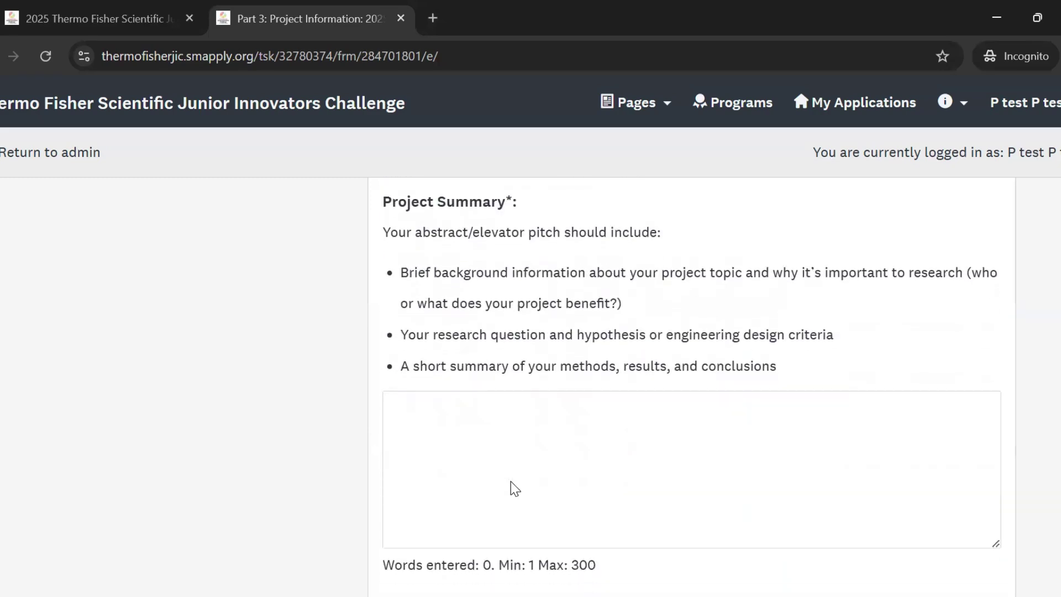
pyautogui.scroll(-1, 510, 482)
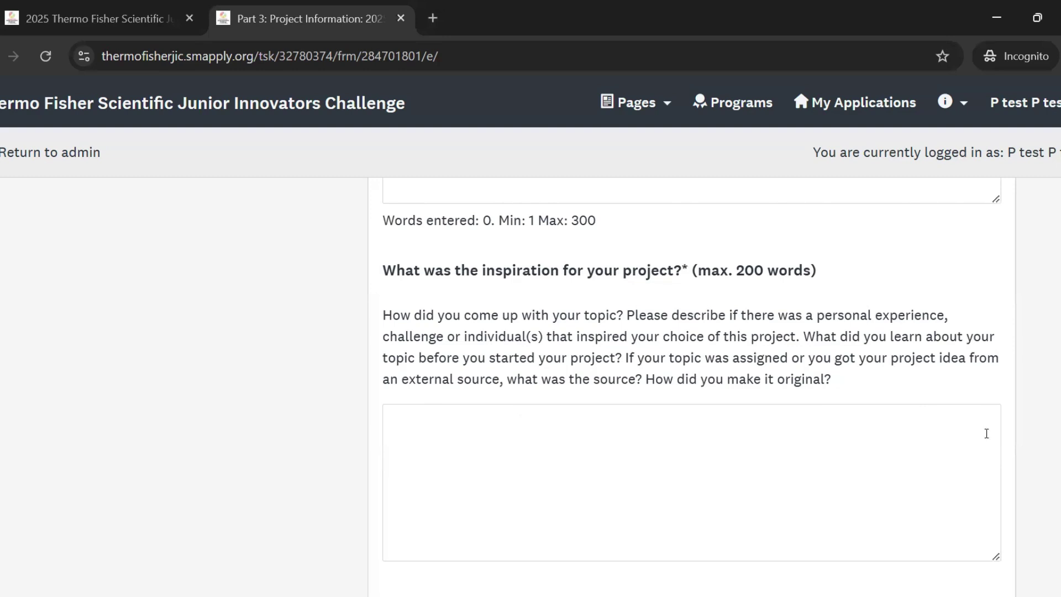
pyautogui.scroll(-1, 986, 434)
pyautogui.scroll(-1, 690, 386)
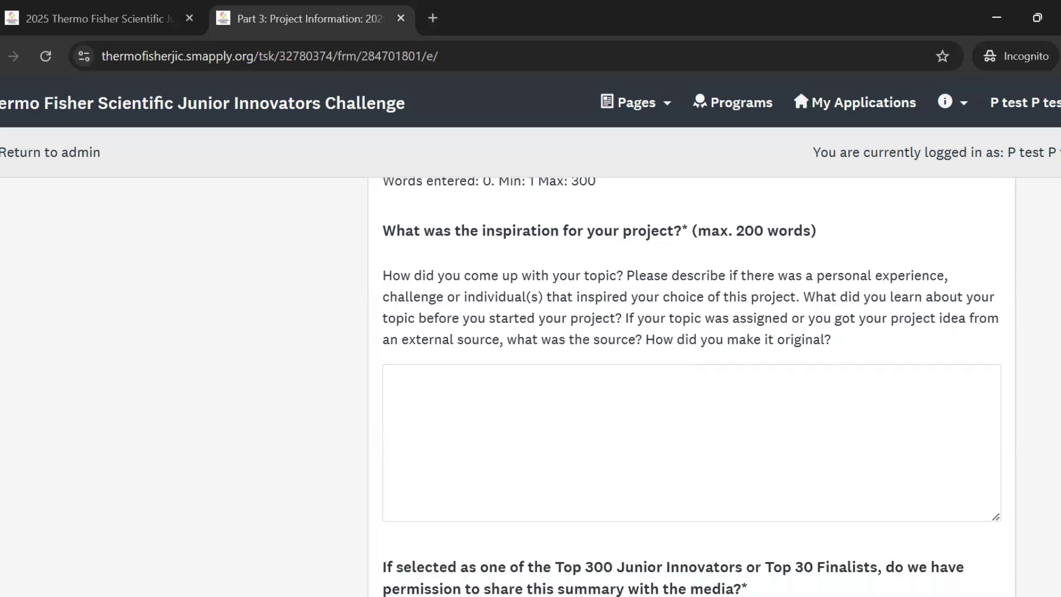
pyautogui.scroll(-5, 691, 386)
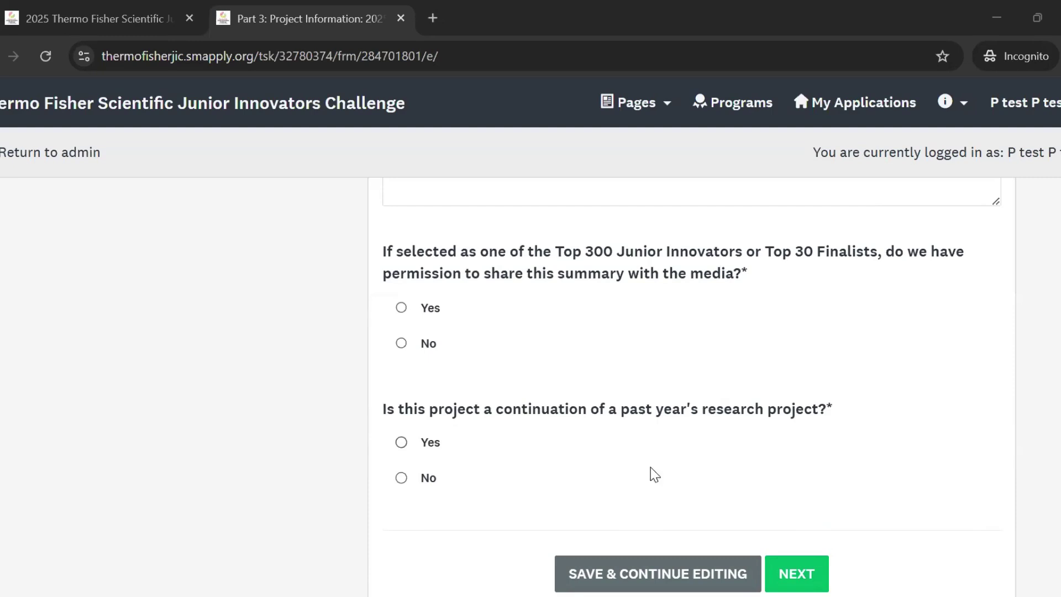
# - Answer Yes to the project continuing a past year's research and proceed to the second page of Part 3
pyautogui.scroll(-2, 654, 481)
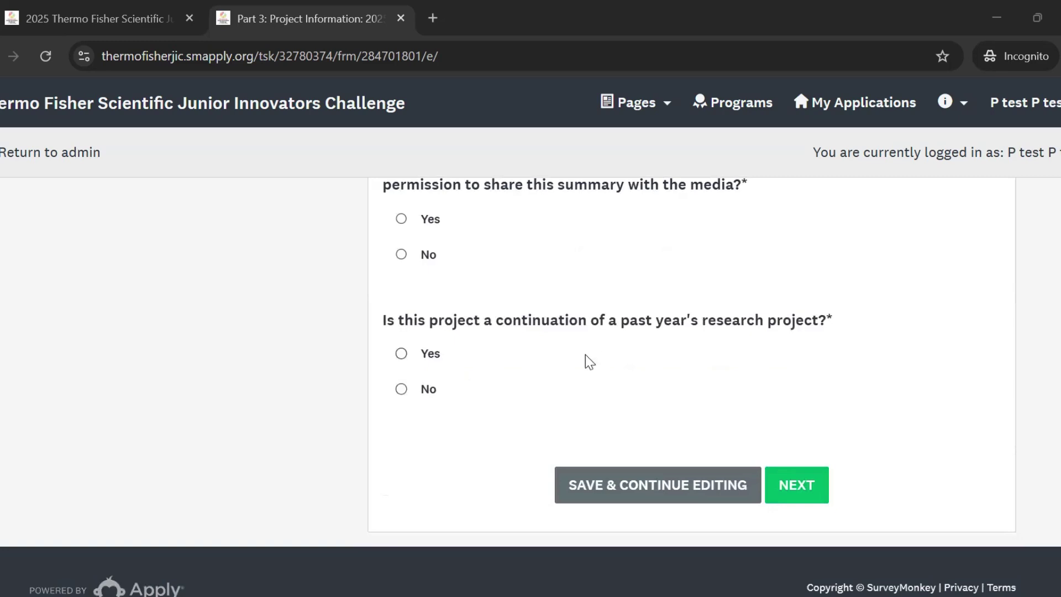
pyautogui.click(401, 353)
pyautogui.scroll(-3, 552, 415)
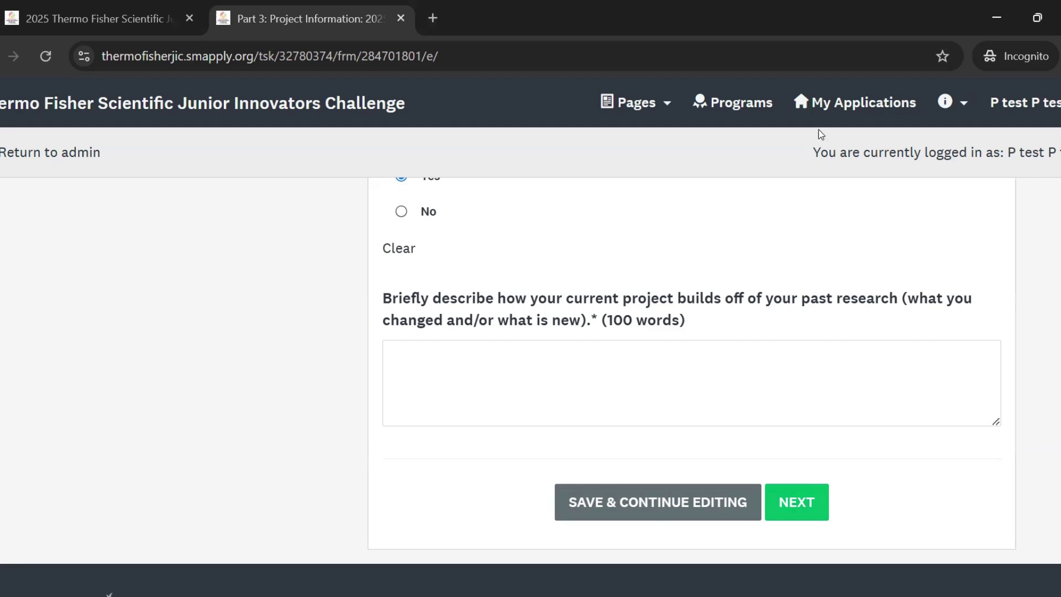
pyautogui.click(796, 519)
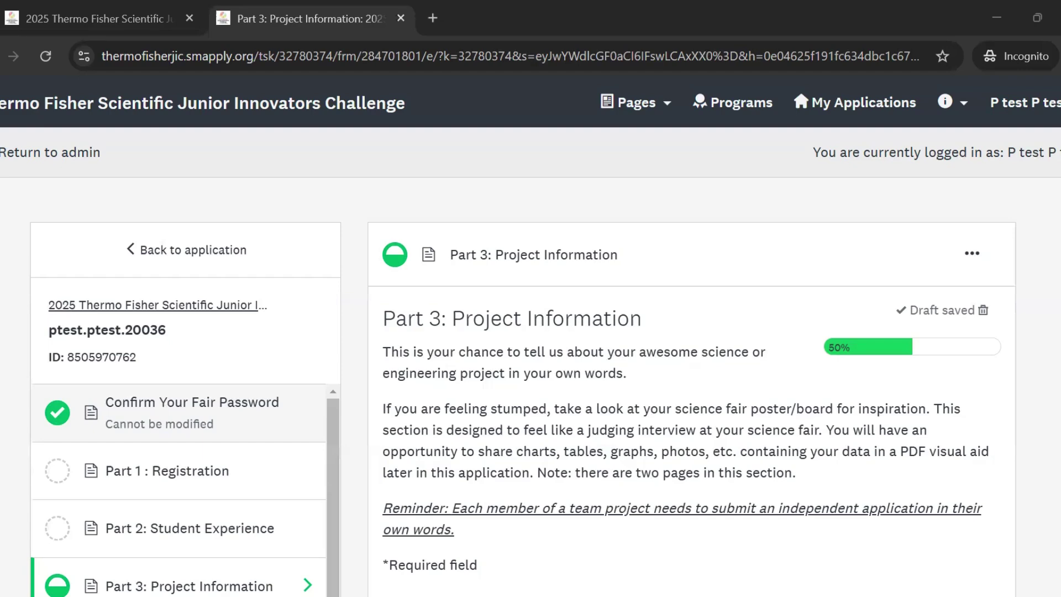
pyautogui.scroll(-1, 530, 386)
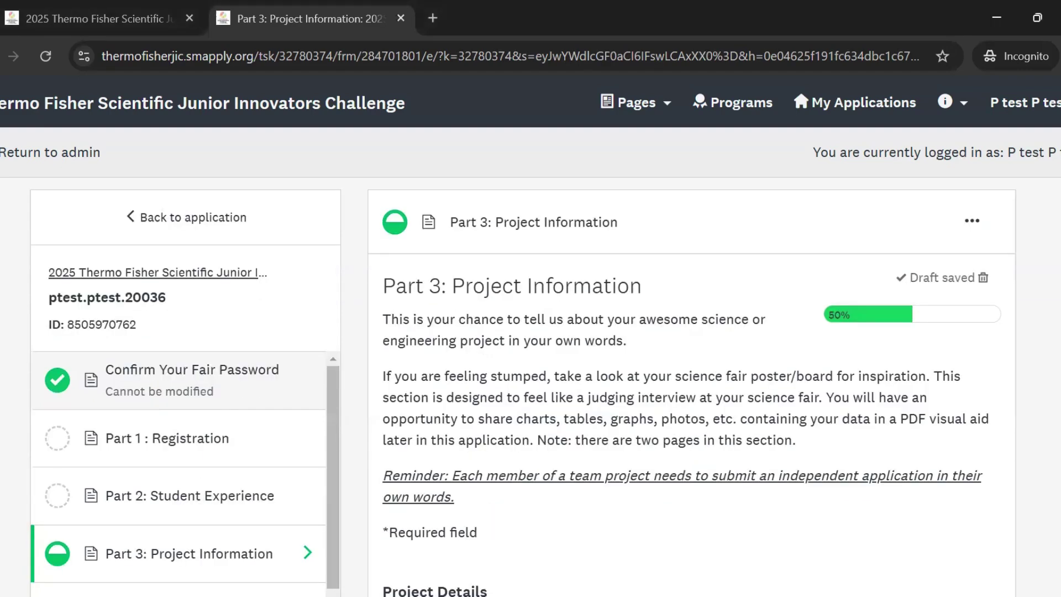
# - Review the Part 3 instructions and the Project Details questions on the research question and the scientific hypothesis or engineering design criteria
pyautogui.scroll(-1, 522, 386)
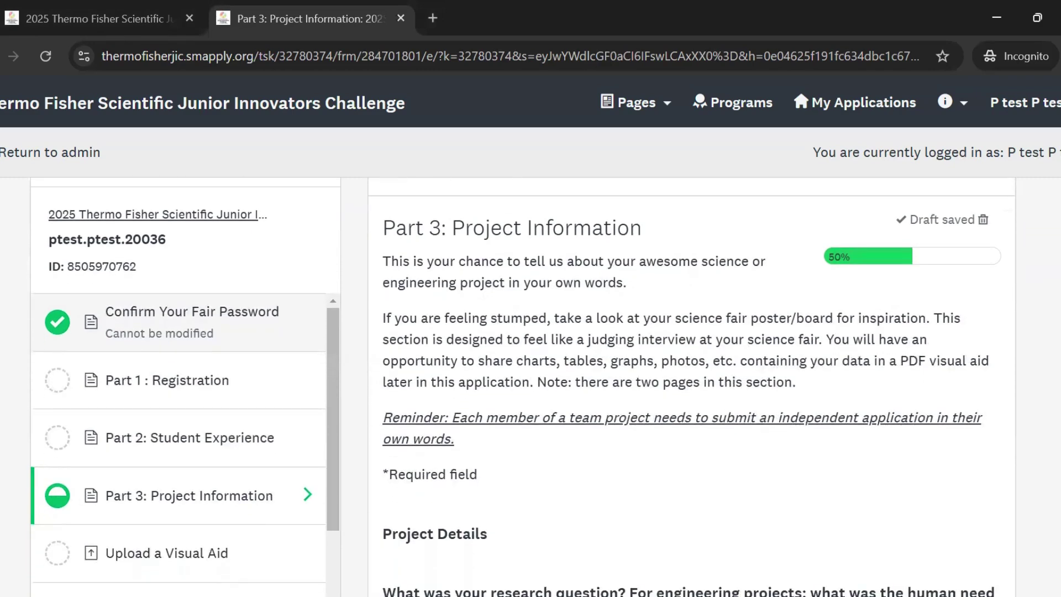
pyautogui.scroll(-4, 523, 386)
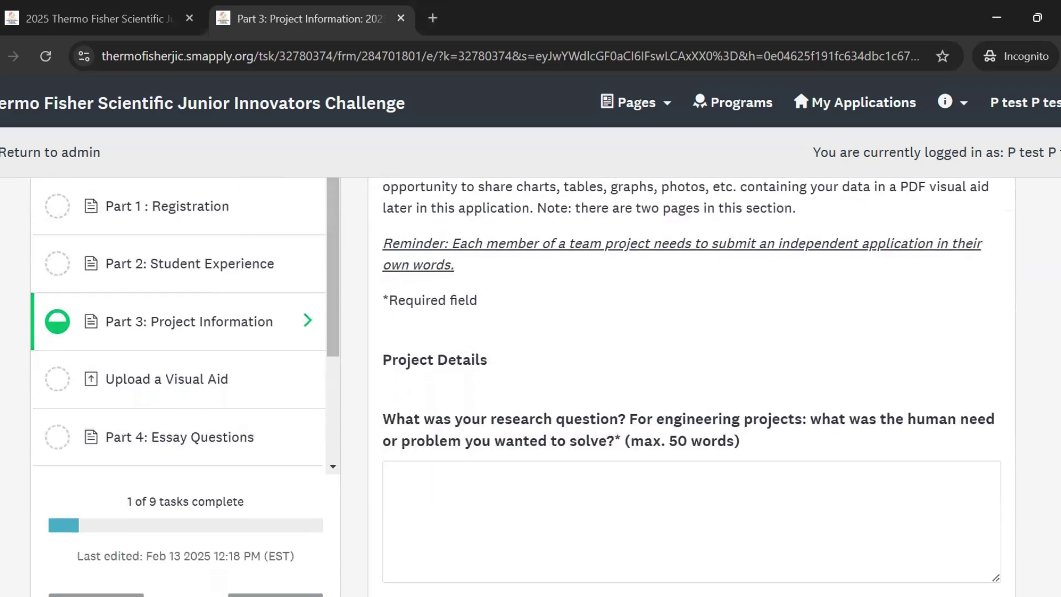
pyautogui.scroll(-1, 523, 387)
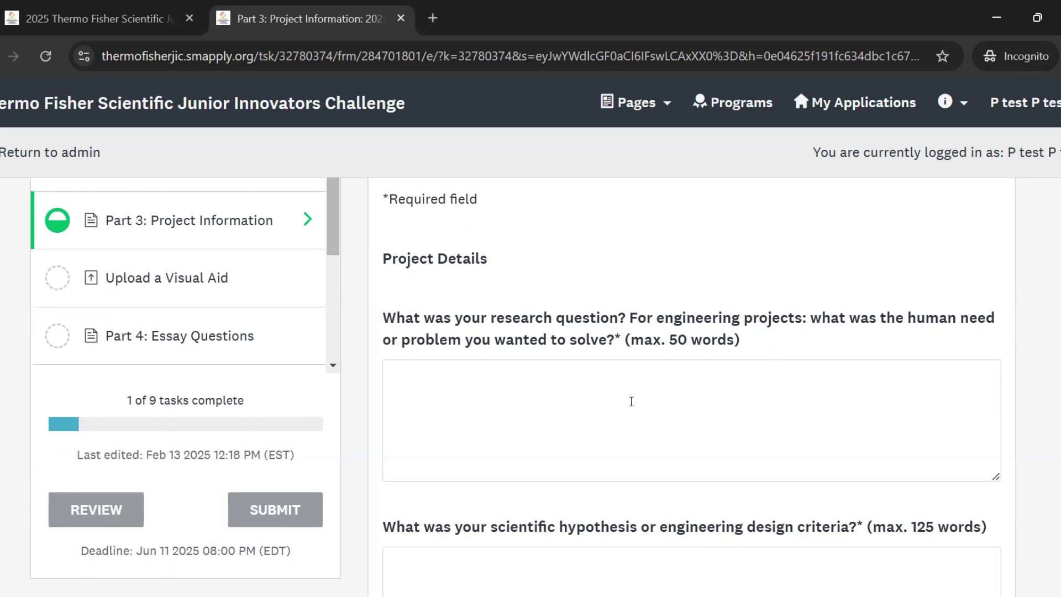
pyautogui.scroll(-4, 631, 401)
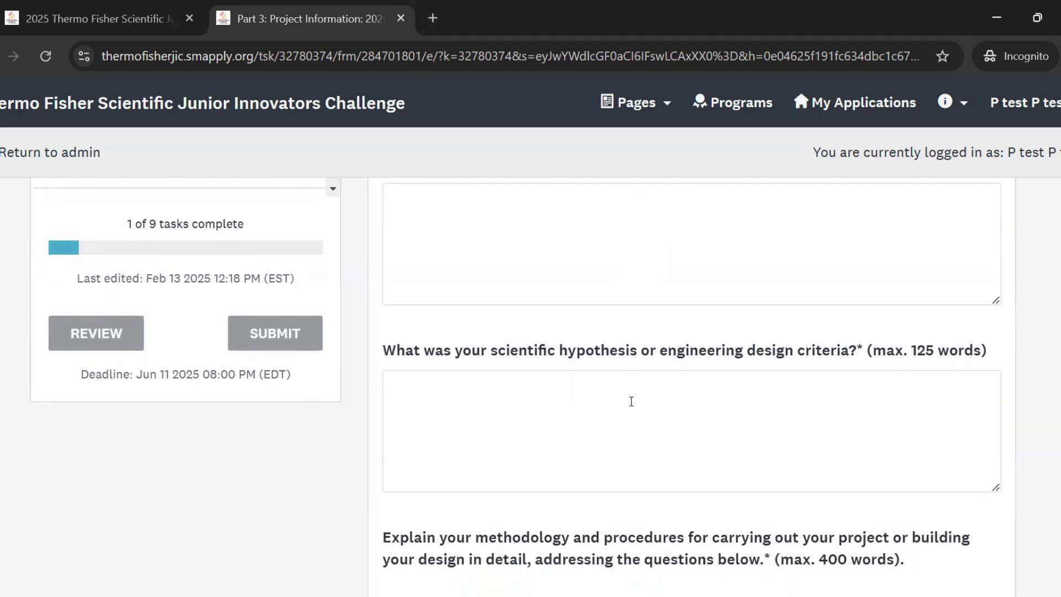
pyautogui.scroll(-1, 631, 401)
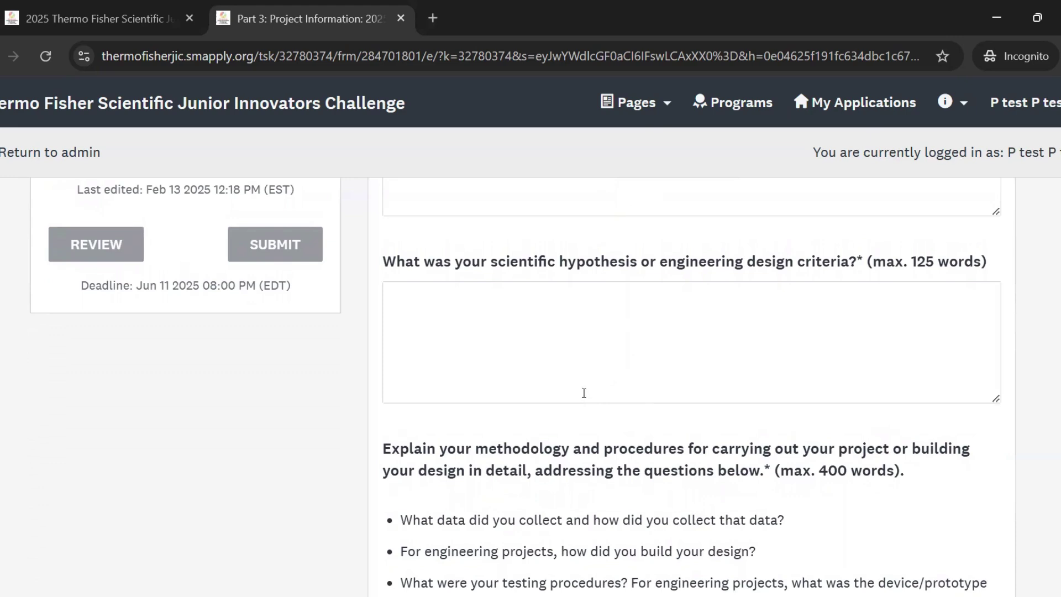
# - Review the methodology and procedures question and the data analysis question, including their guiding points and the notes on referencing the visual aid
pyautogui.scroll(-5, 578, 397)
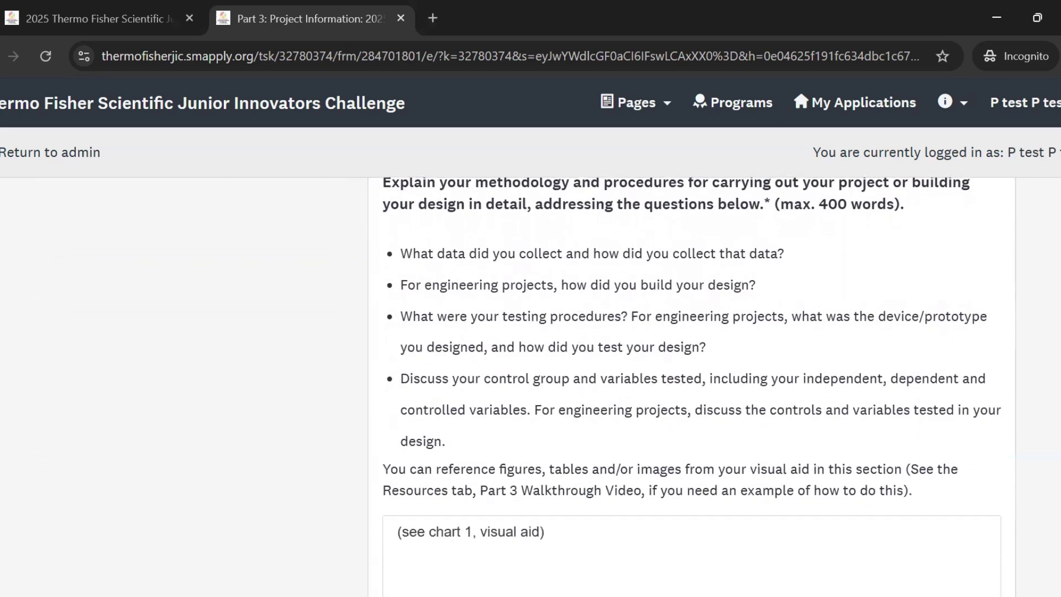
pyautogui.scroll(1, 691, 375)
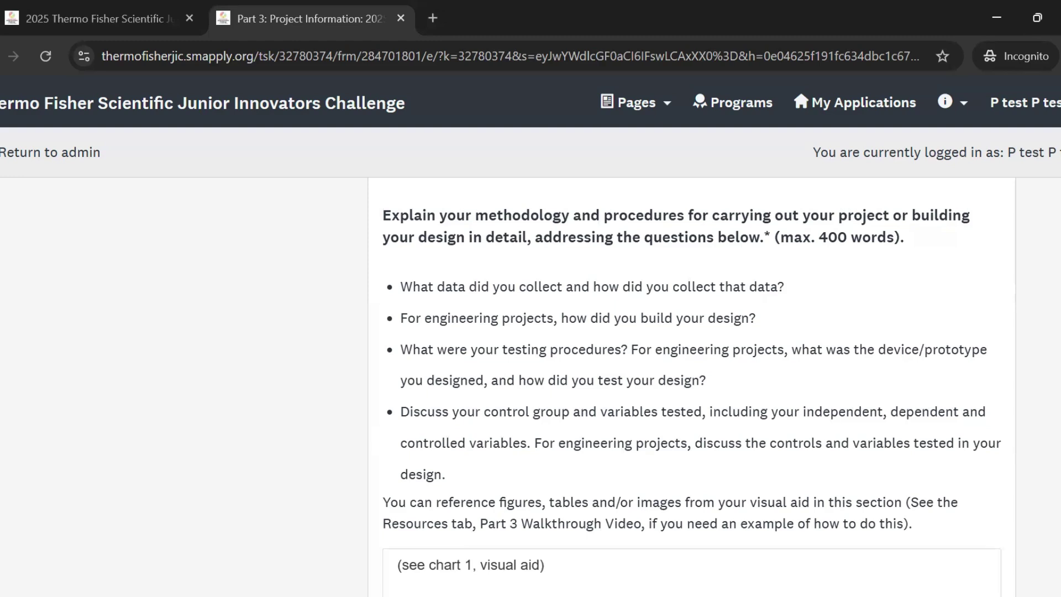
pyautogui.scroll(-4, 857, 321)
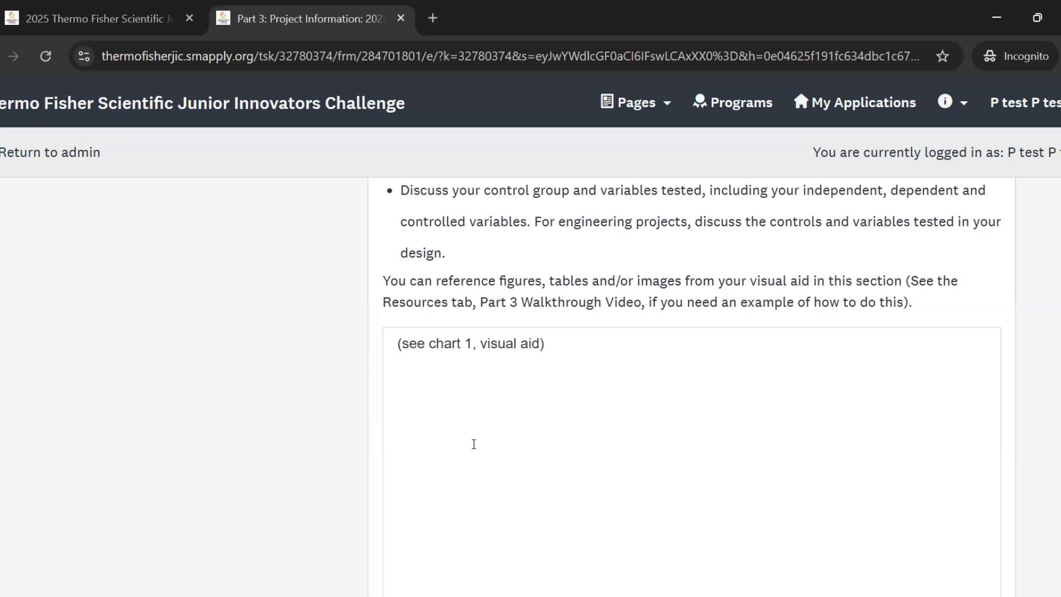
pyautogui.scroll(2, 474, 442)
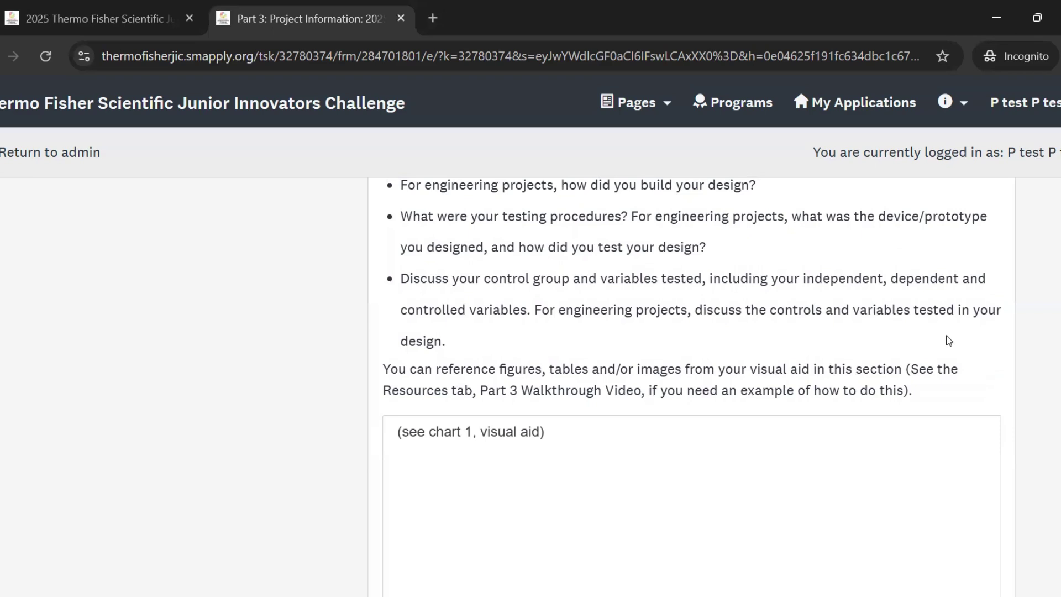
pyautogui.scroll(-8, 690, 387)
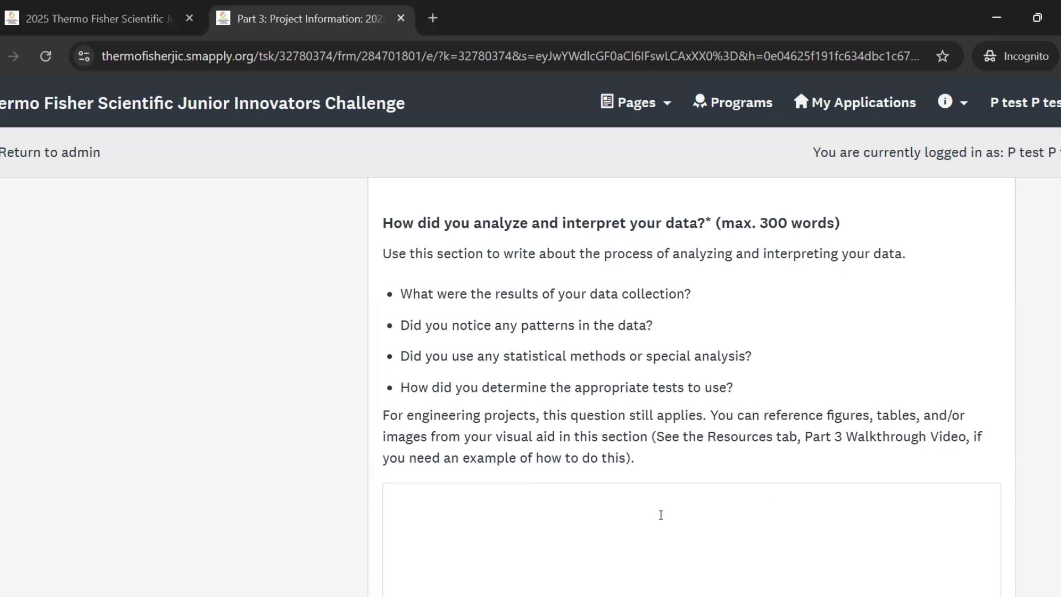
pyautogui.scroll(-1, 830, 346)
pyautogui.scroll(1, 830, 345)
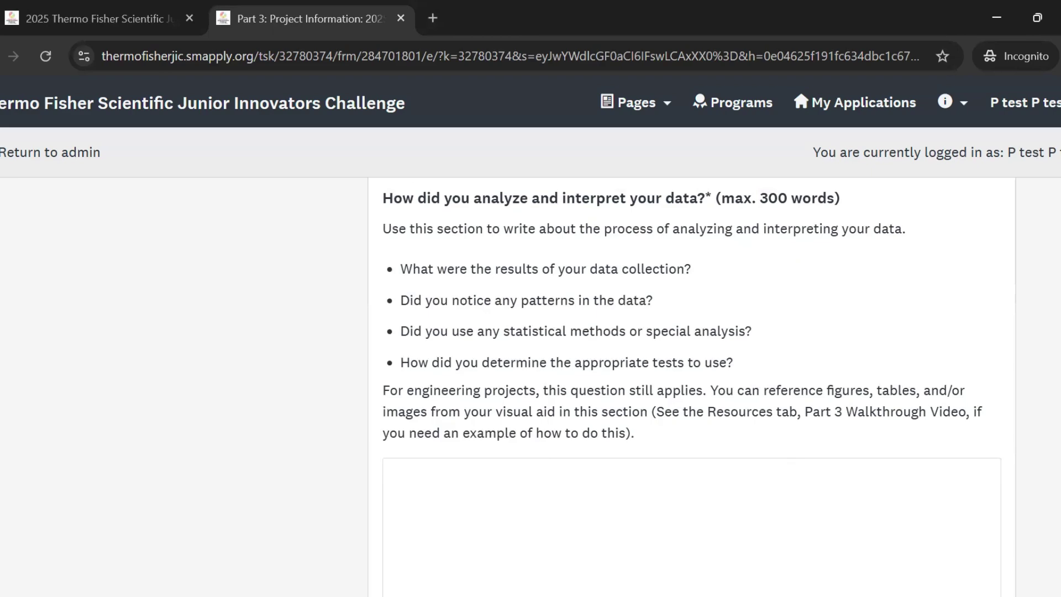
pyautogui.scroll(-4, 691, 387)
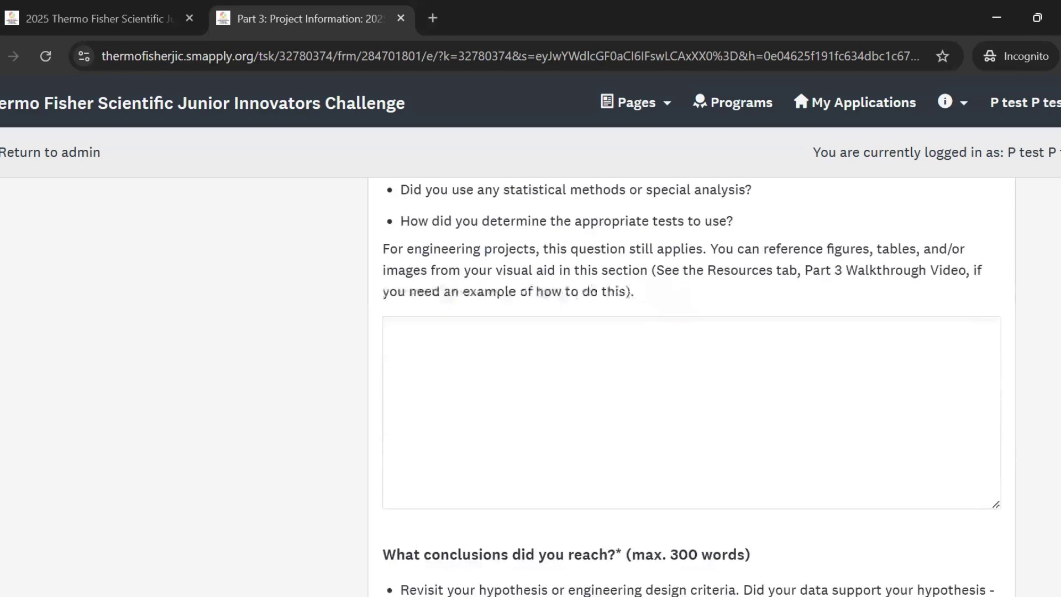
# - Review the conclusions question, check its answer's word limit, and read the question about problems and troubleshooting during experimentation
pyautogui.scroll(-4, 691, 387)
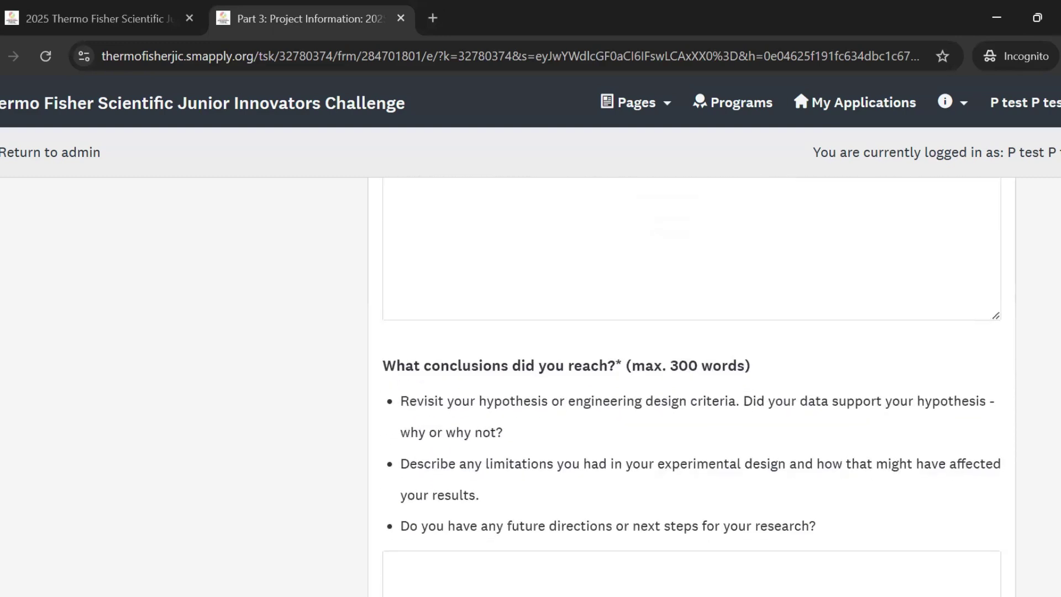
pyautogui.scroll(-1, 691, 387)
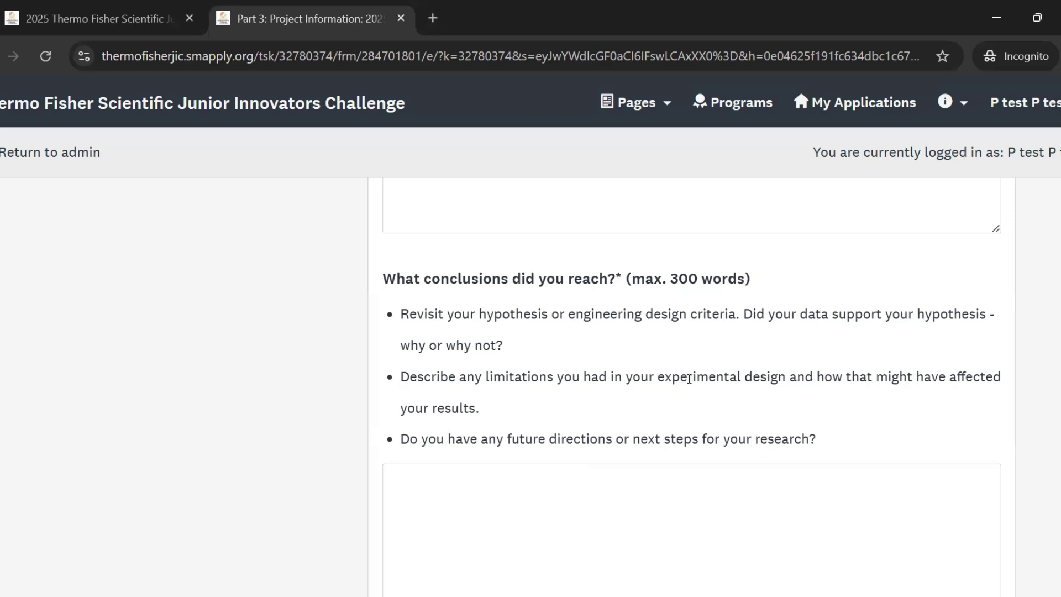
pyautogui.click(671, 479)
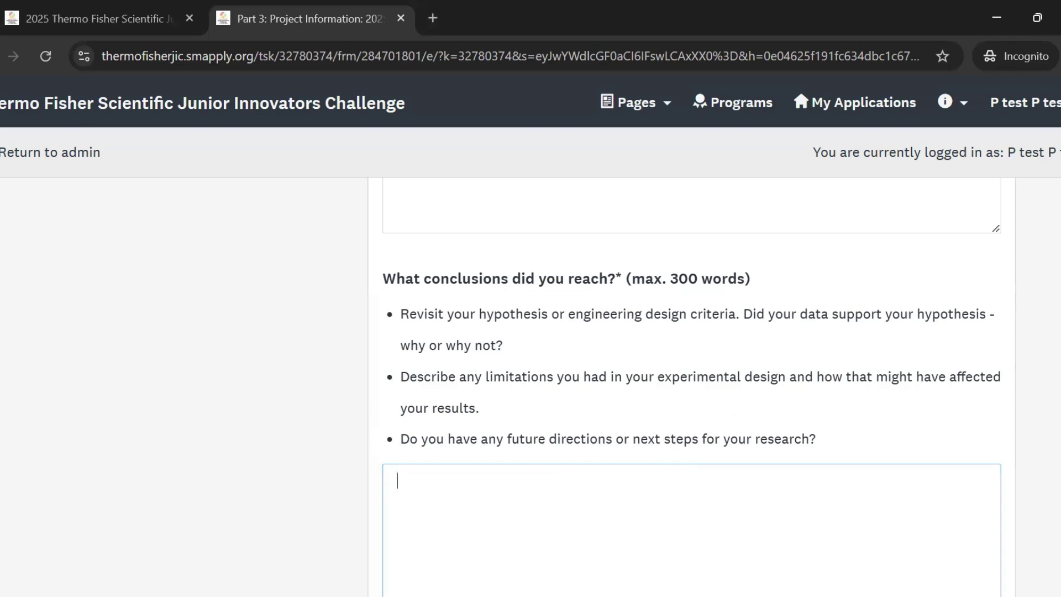
pyautogui.scroll(-1, 690, 387)
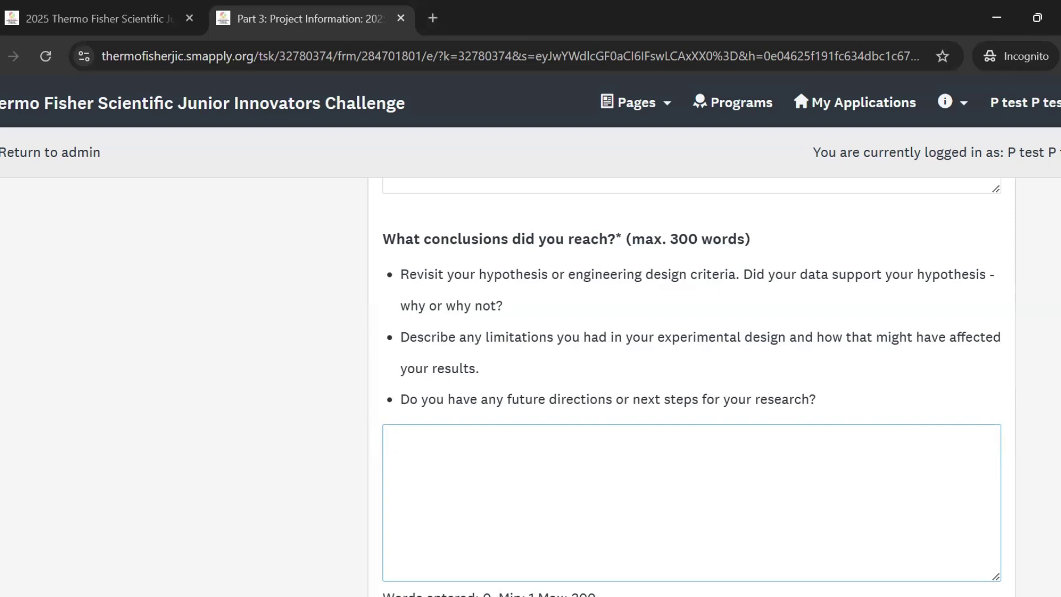
pyautogui.scroll(-1, 691, 387)
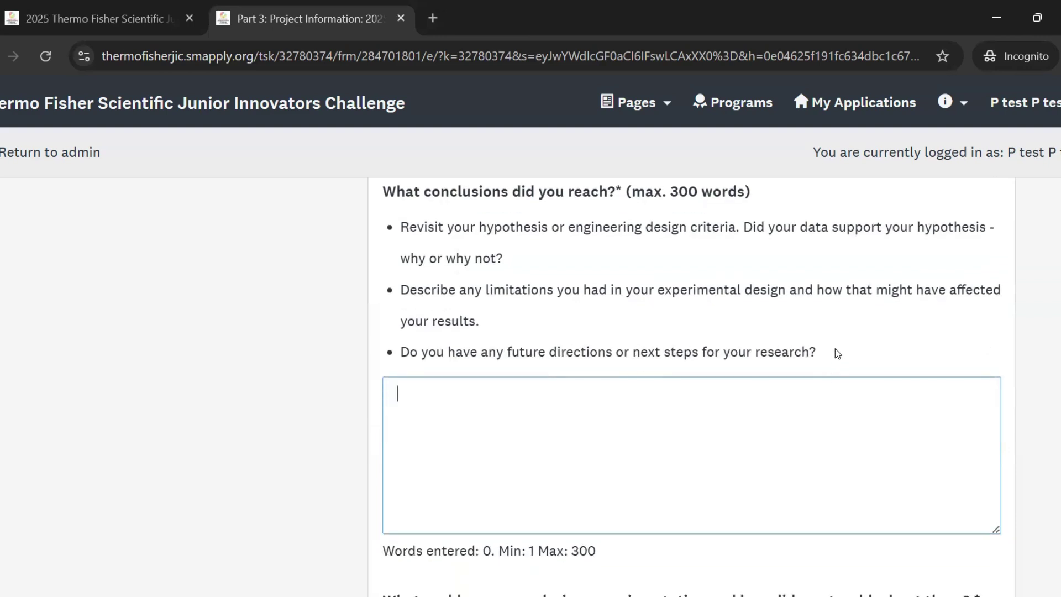
pyautogui.scroll(-6, 692, 387)
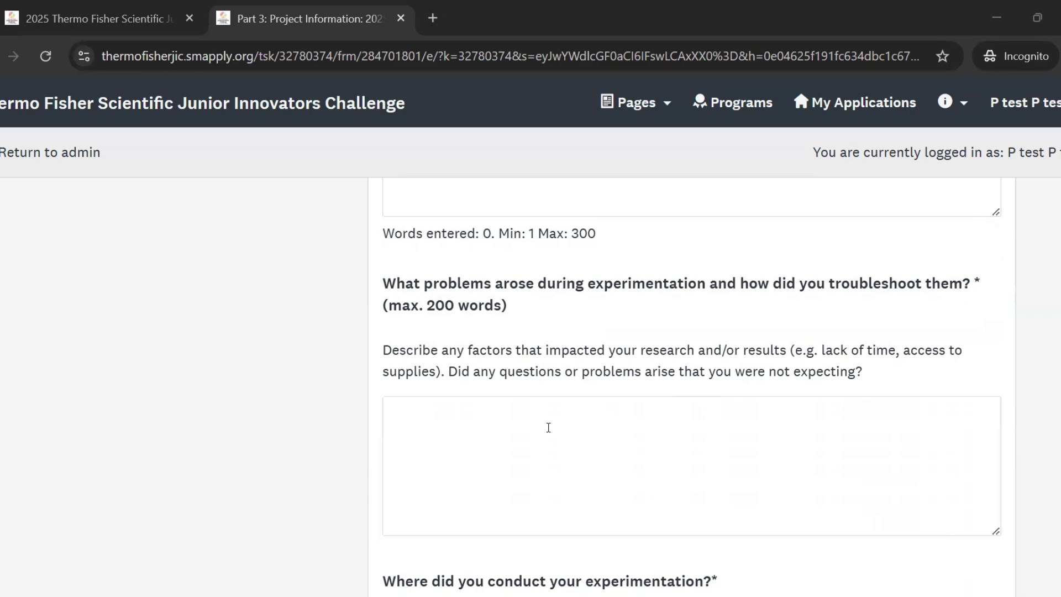
pyautogui.scroll(-1, 547, 428)
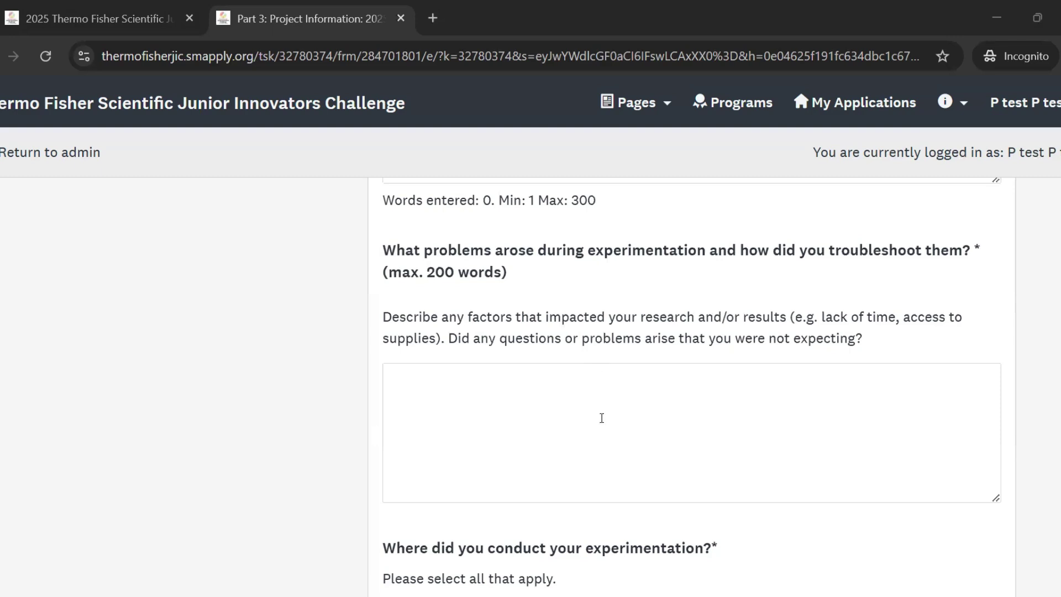
# - Review the experimentation location options and the question about location details and how access to the research location was gained
pyautogui.scroll(-3, 603, 427)
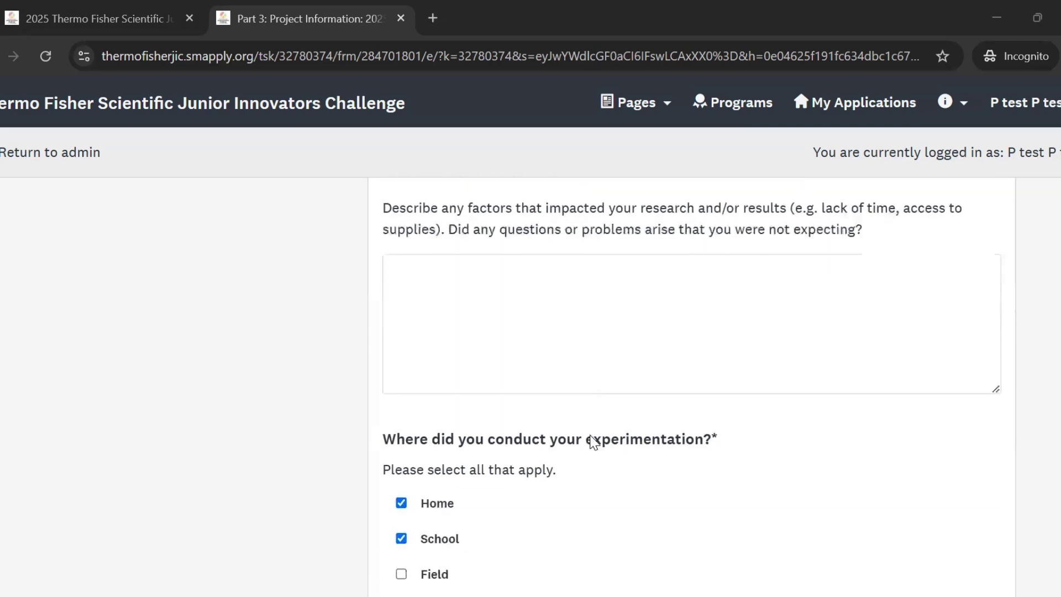
pyautogui.scroll(-2, 587, 441)
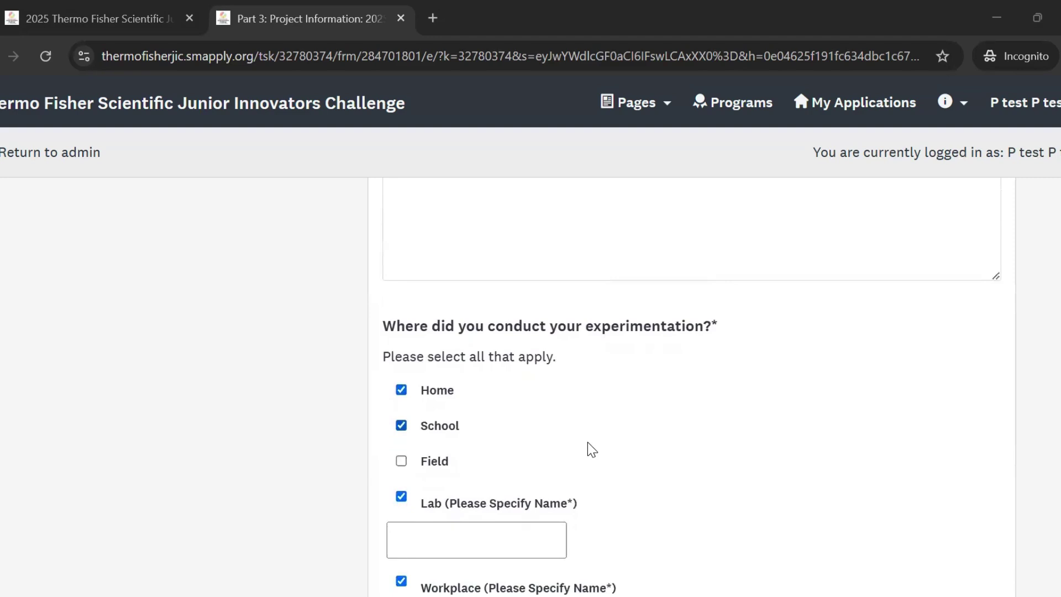
pyautogui.scroll(-1, 588, 442)
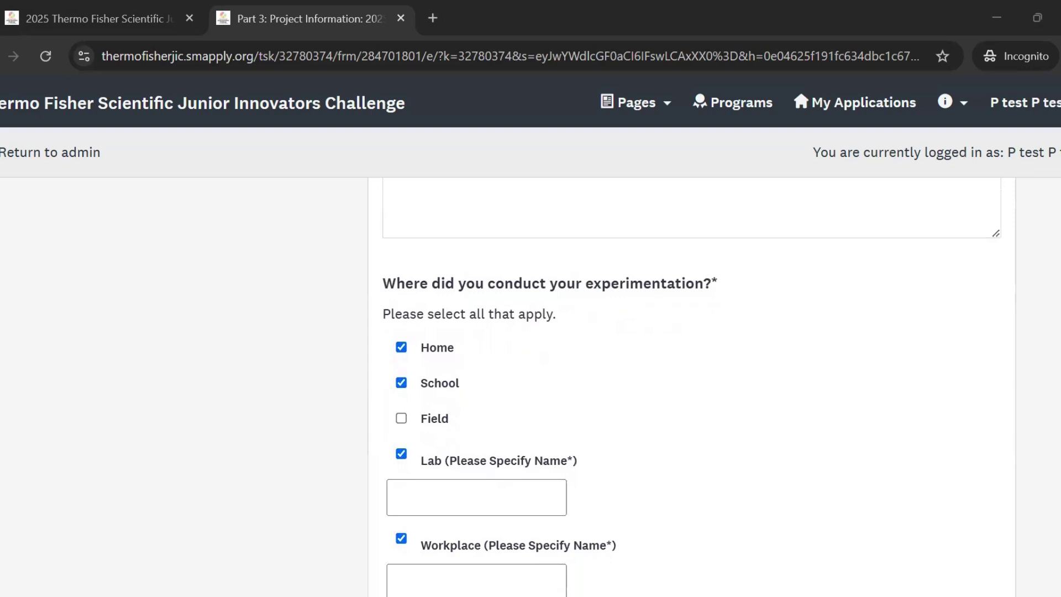
pyautogui.scroll(-2, 691, 387)
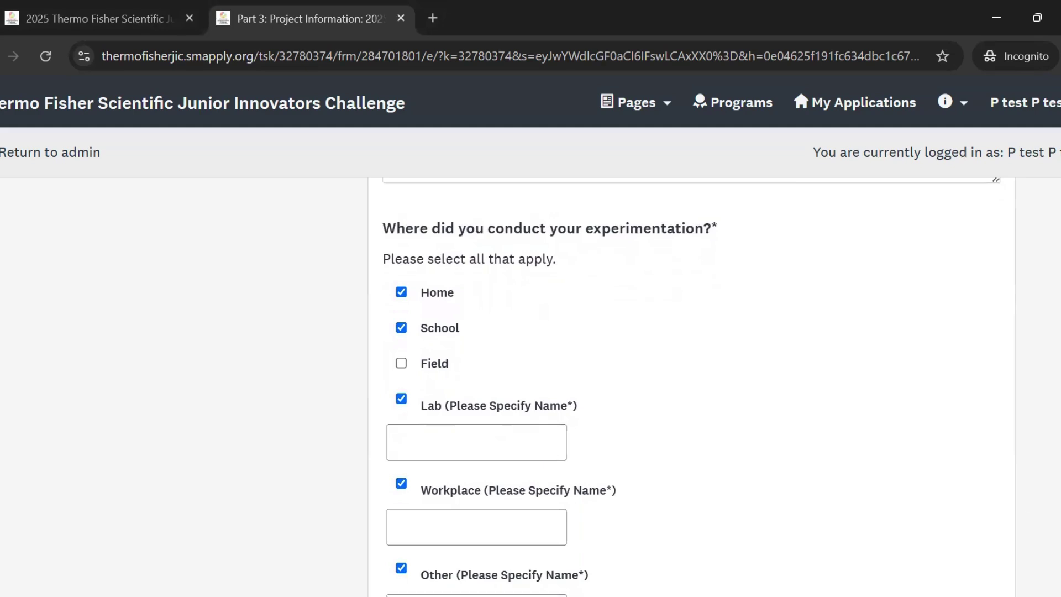
pyautogui.scroll(-3, 691, 386)
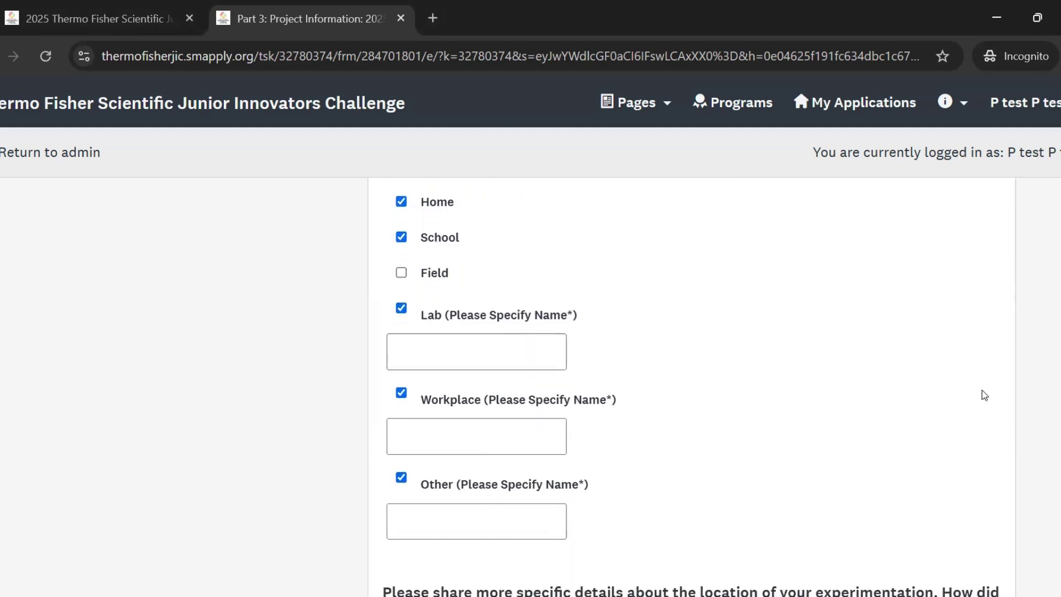
pyautogui.scroll(-1, 1044, 393)
pyautogui.scroll(-2, 691, 386)
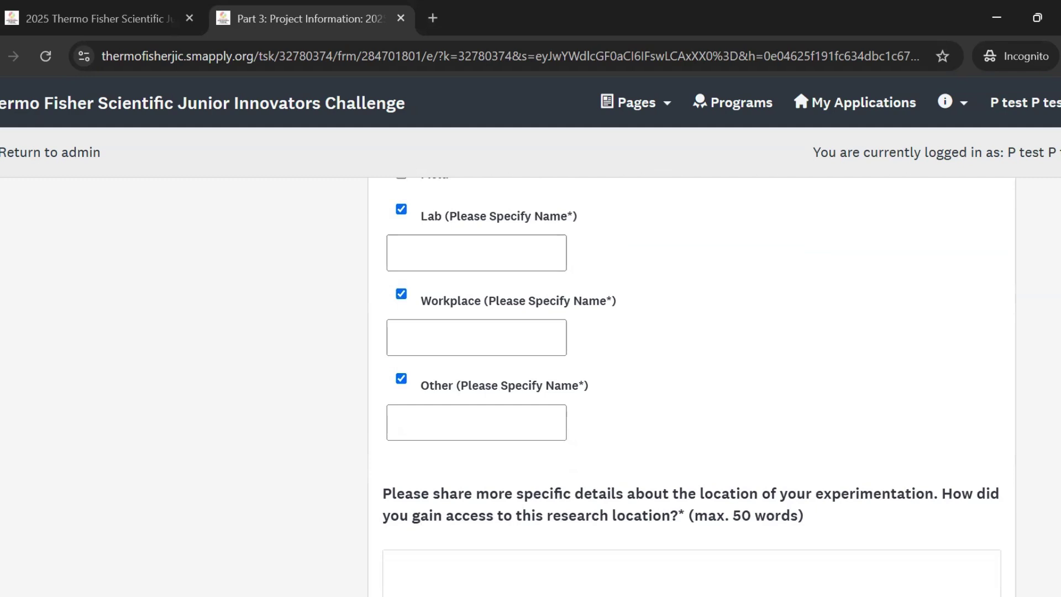
pyautogui.scroll(-2, 895, 356)
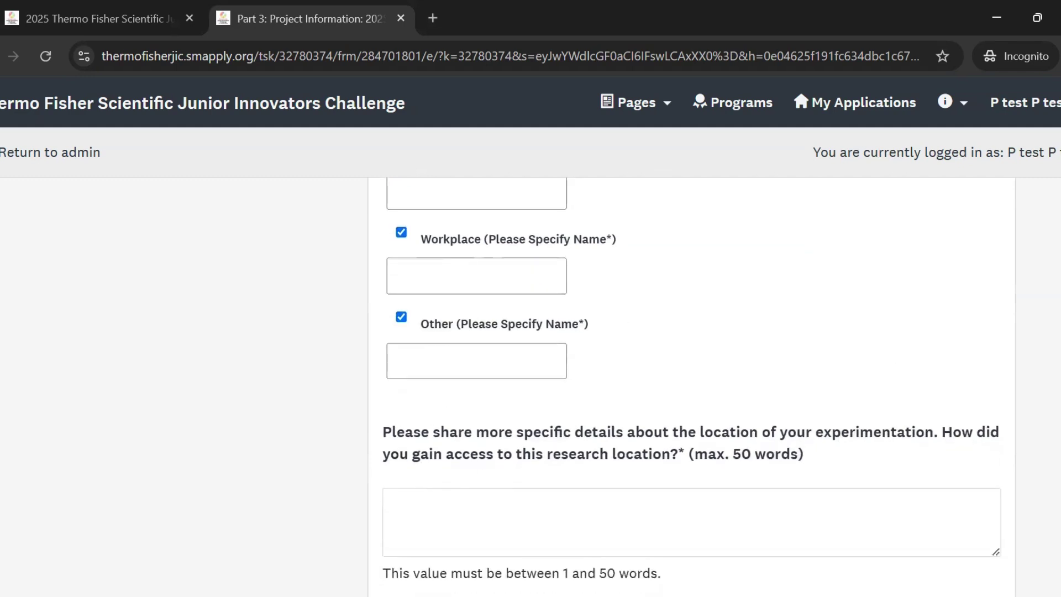
pyautogui.scroll(-3, 539, 407)
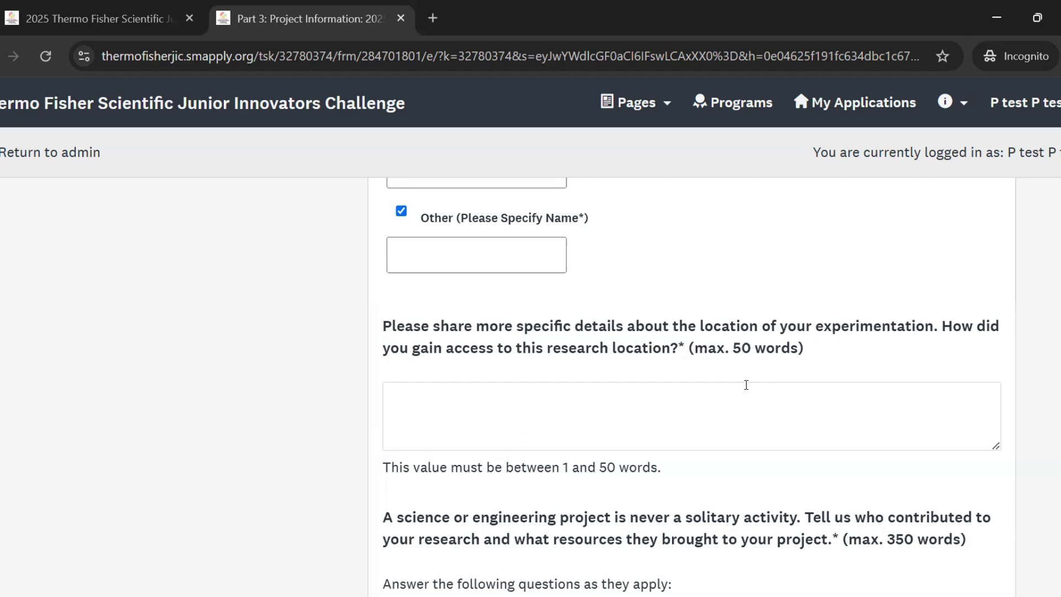
# - Review the question on who contributed to the research and its guiding points on equipment, supervision, helpers and paid research programs
pyautogui.scroll(-3, 690, 387)
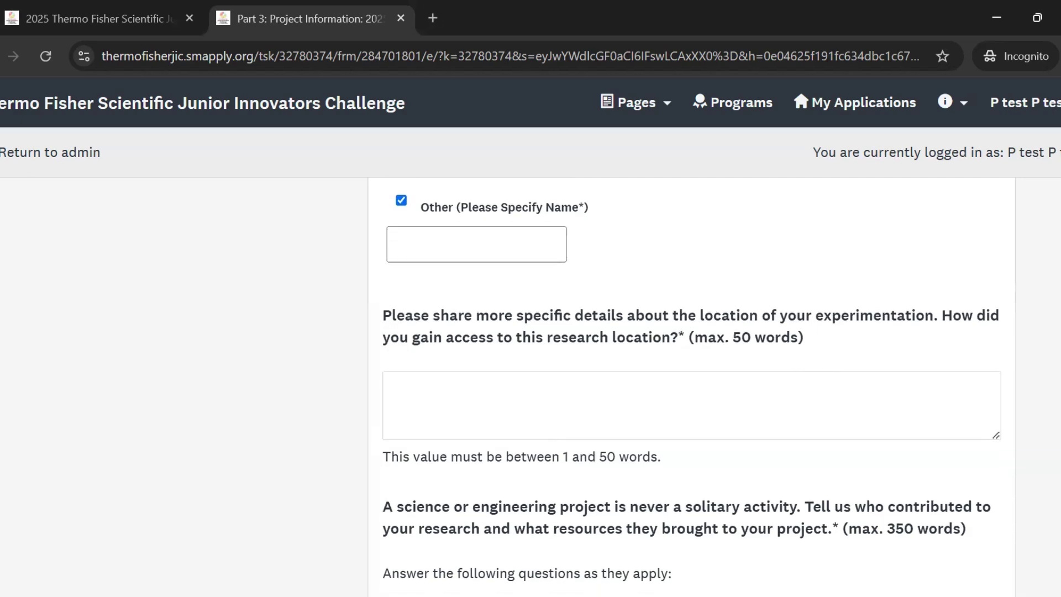
pyautogui.scroll(-2, 691, 387)
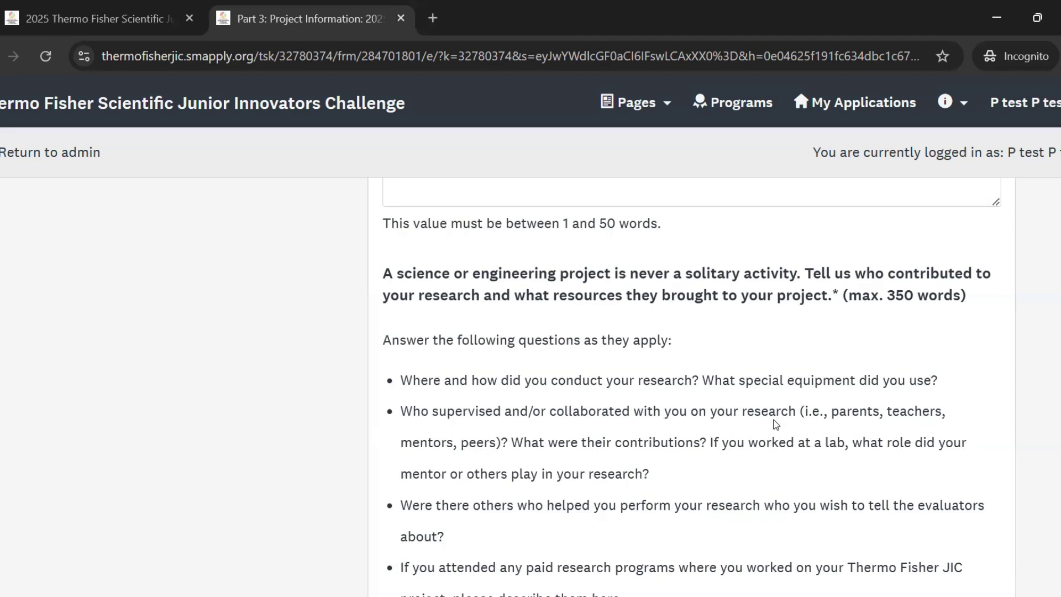
pyautogui.scroll(-2, 690, 387)
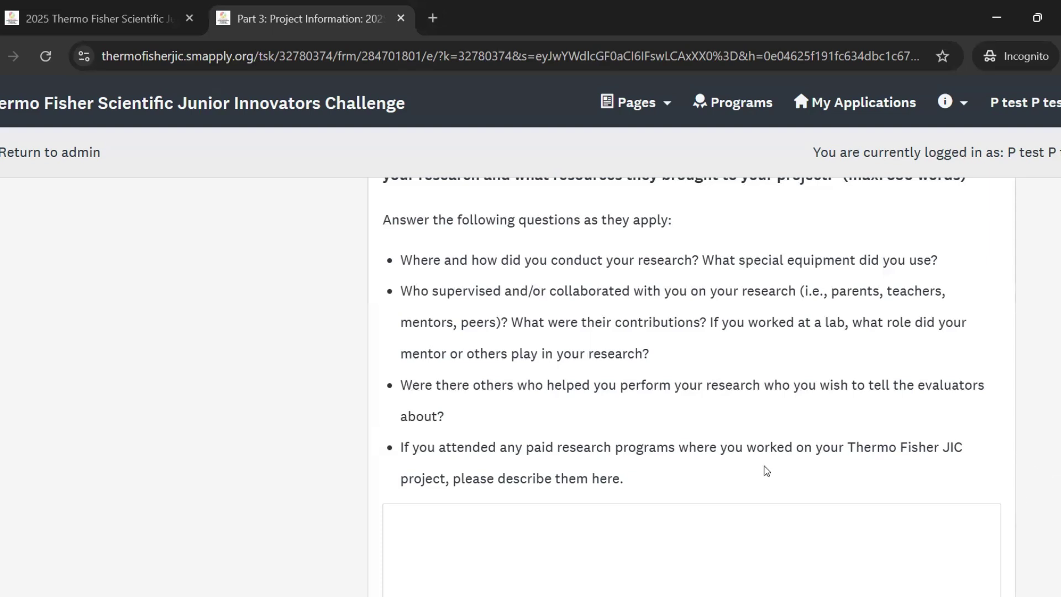
pyautogui.scroll(-1, 691, 348)
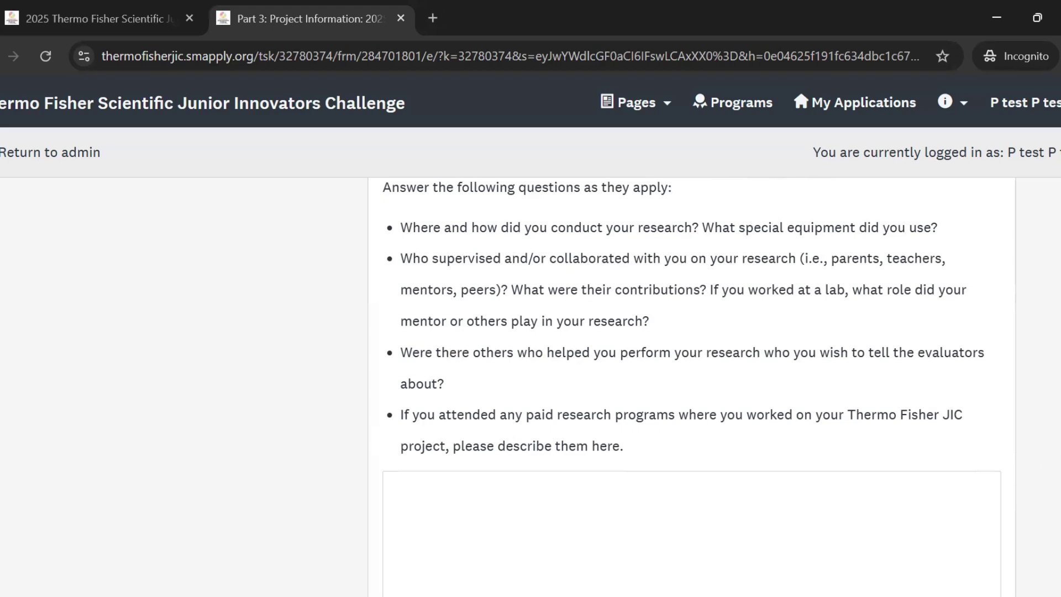
# - Review the team member roles question, the optional references question and the closing instructions for completing the task
pyautogui.scroll(-7, 691, 387)
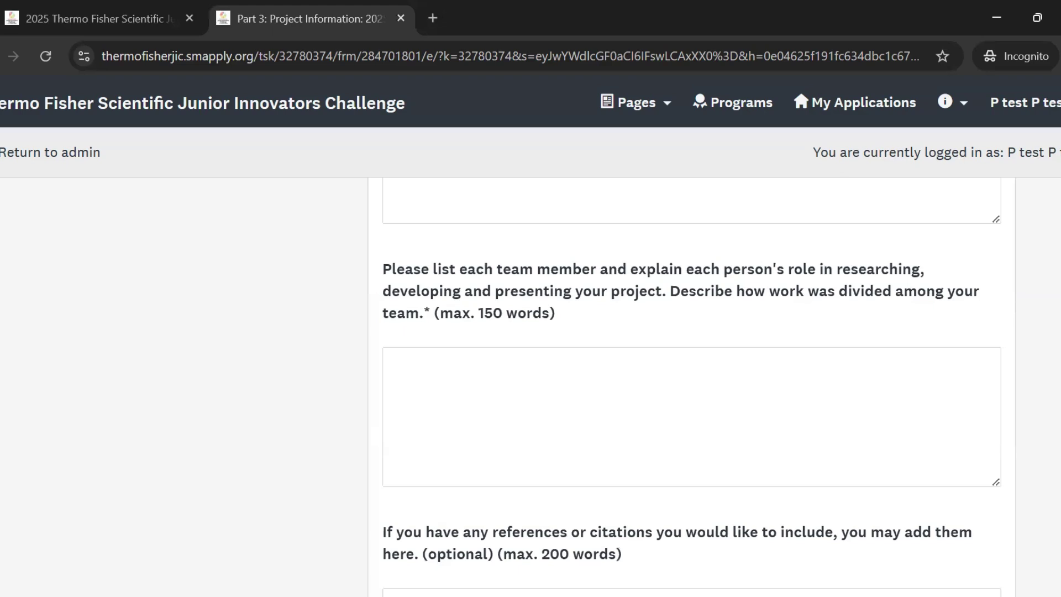
pyautogui.scroll(-3, 700, 369)
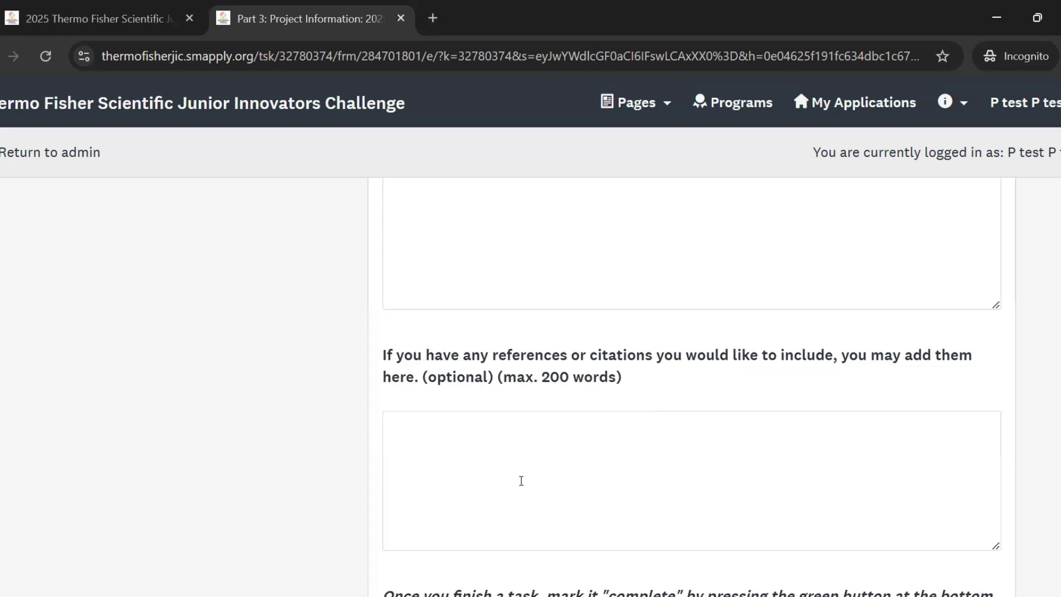
pyautogui.scroll(-5, 520, 480)
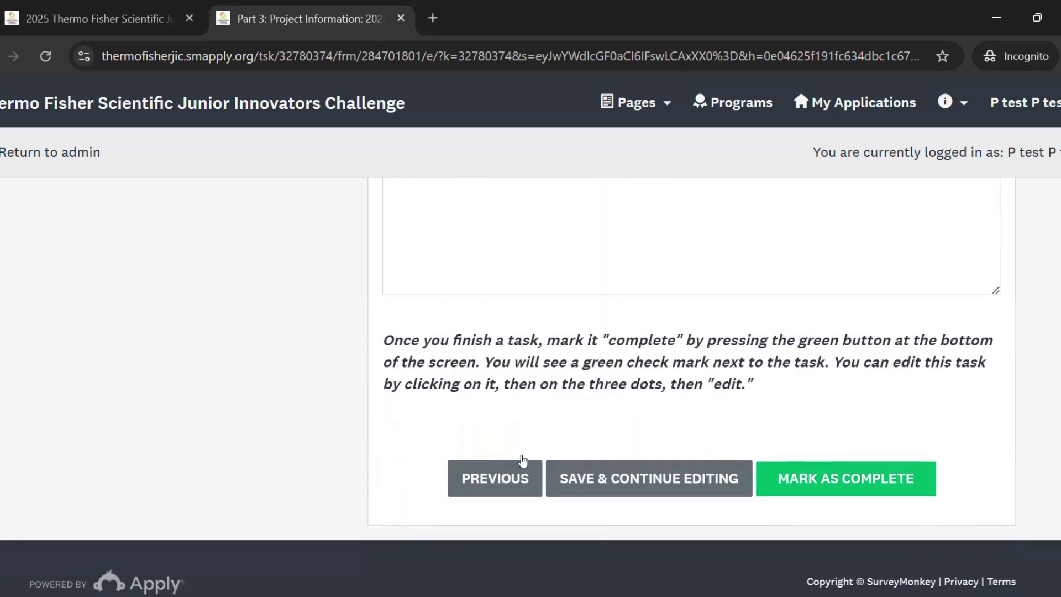